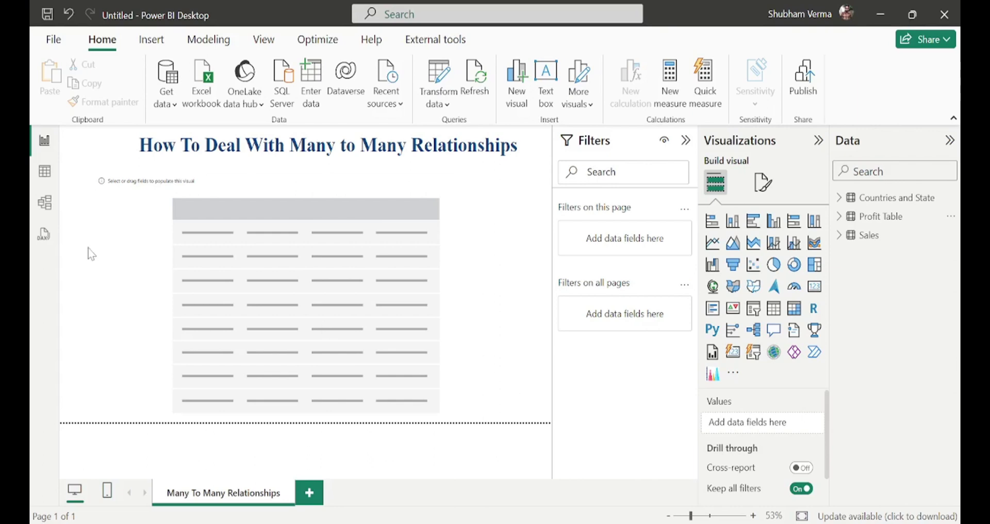
Examine the data in the Countries and State table, including its Sales id column.
left_click(45, 171)
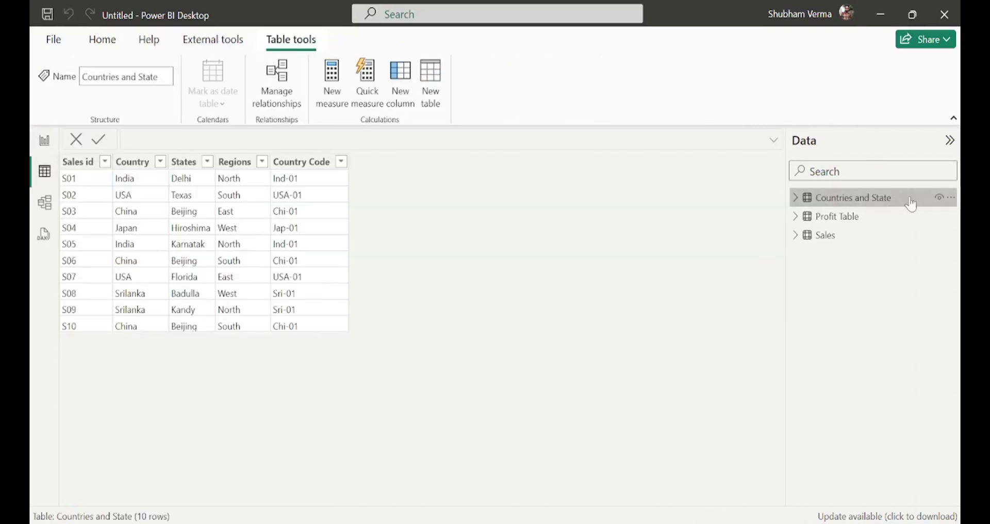
mouse_move(876, 212)
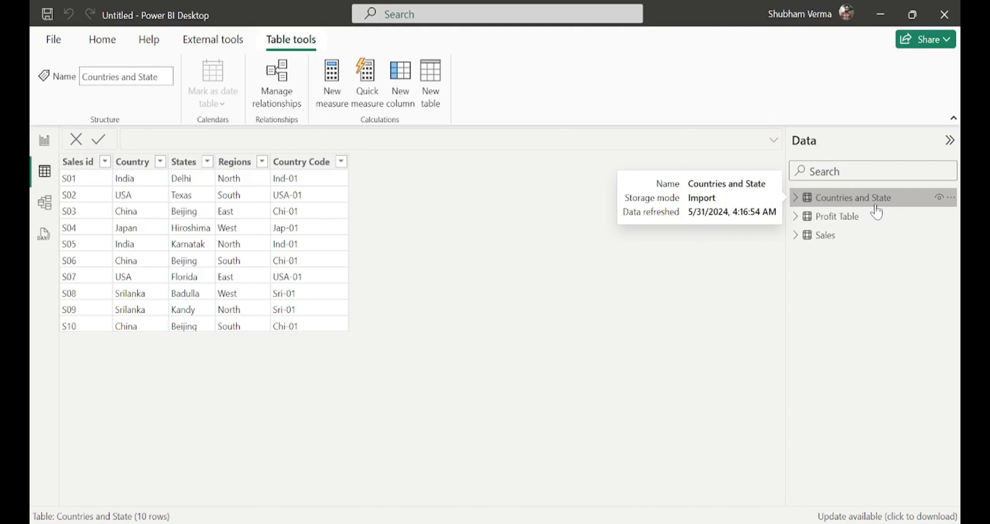
left_click(86, 163)
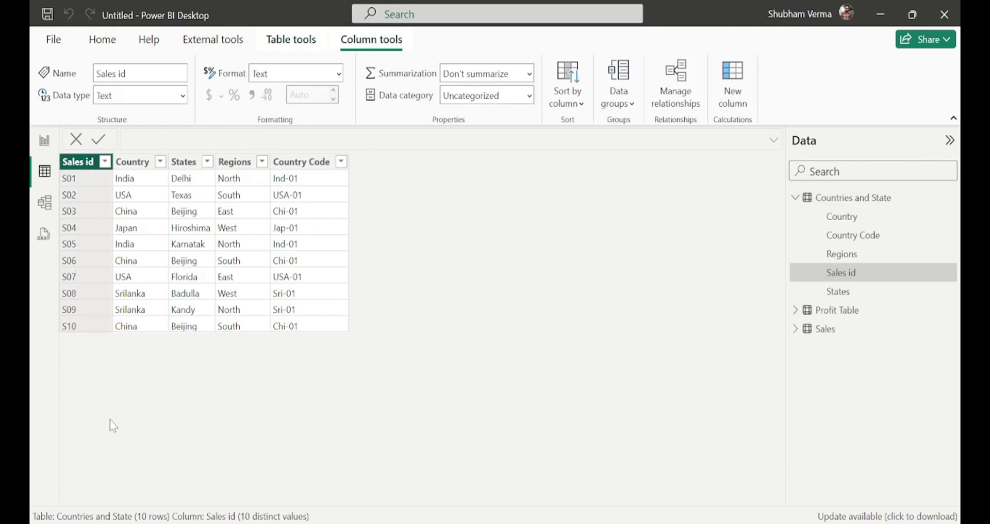
left_click(795, 198)
Examine the Profit Table's data, checking its Sales id, Country and States columns.
left_click(858, 226)
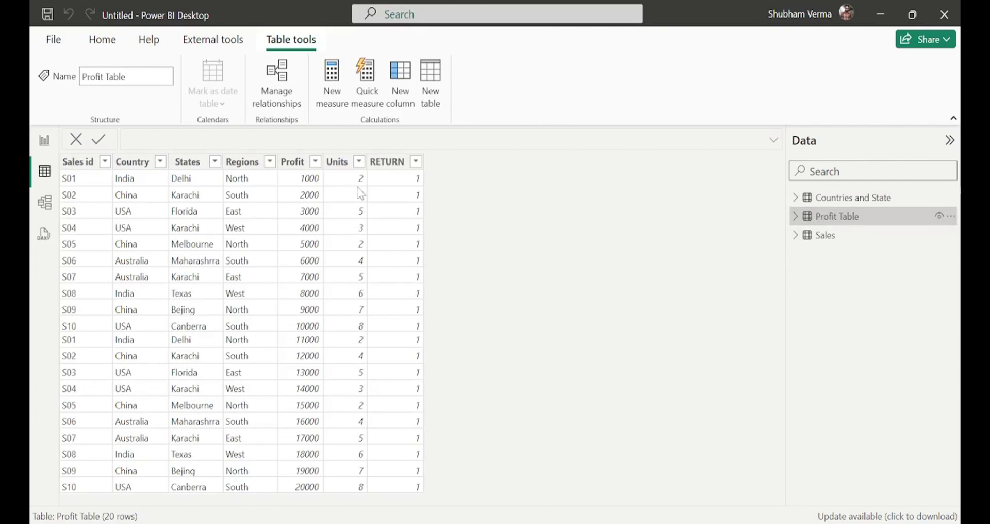
left_click(79, 164)
left_click(141, 164)
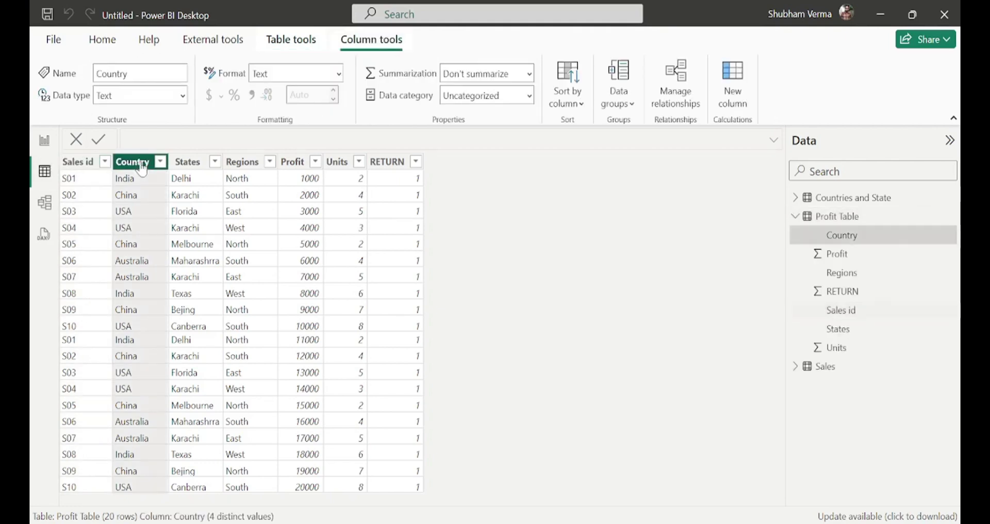
left_click(185, 164)
left_click(480, 284)
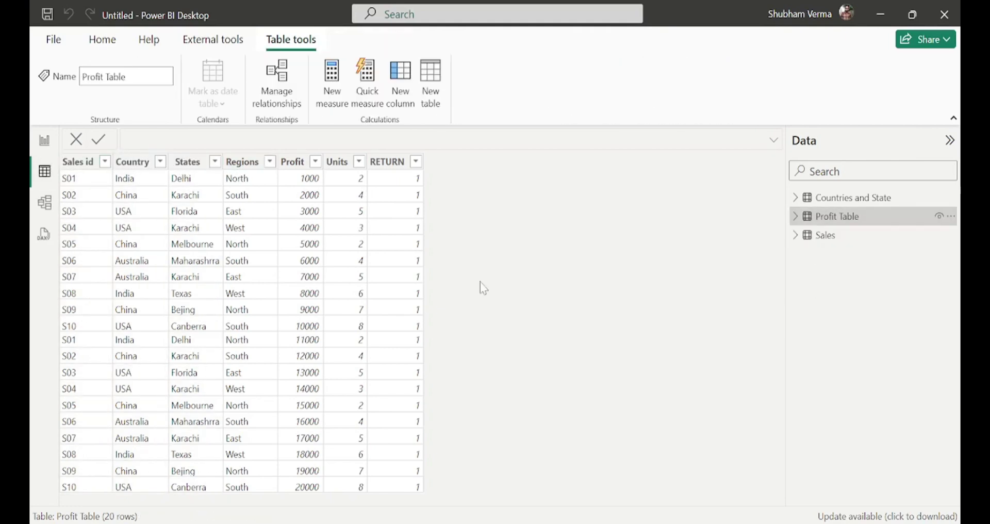
Examine the Sales table's Sales_ID, Names, Products, Per unit Price, Sales and Cost columns.
left_click(825, 237)
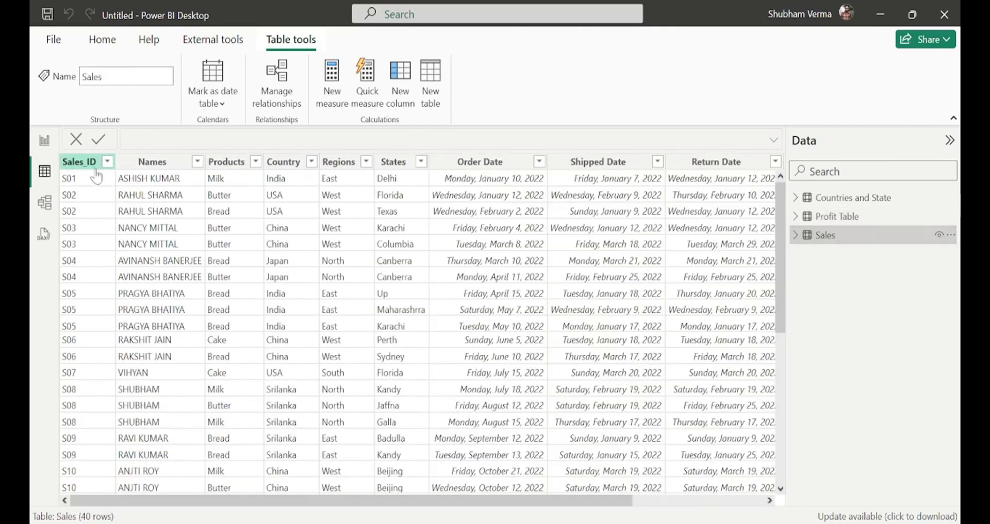
left_click(93, 163)
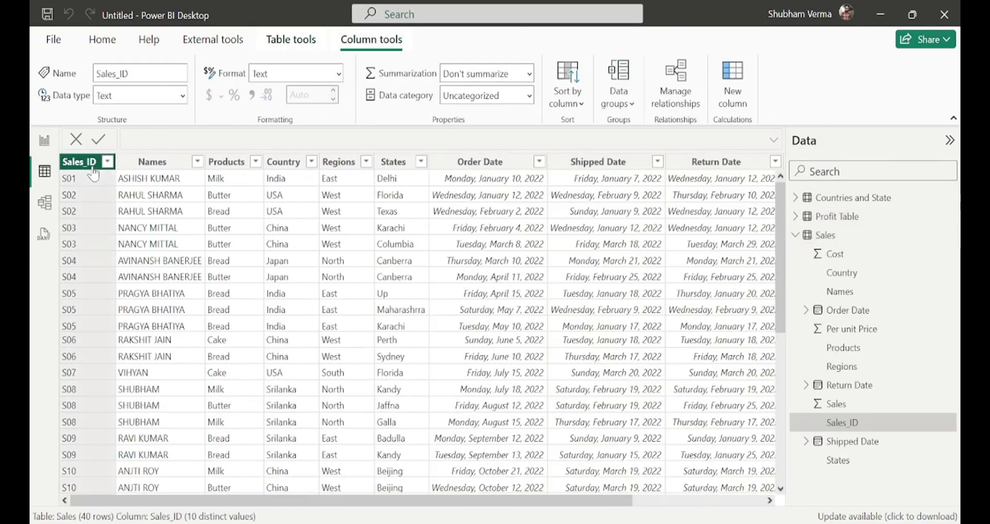
left_click(172, 166)
left_click(227, 162)
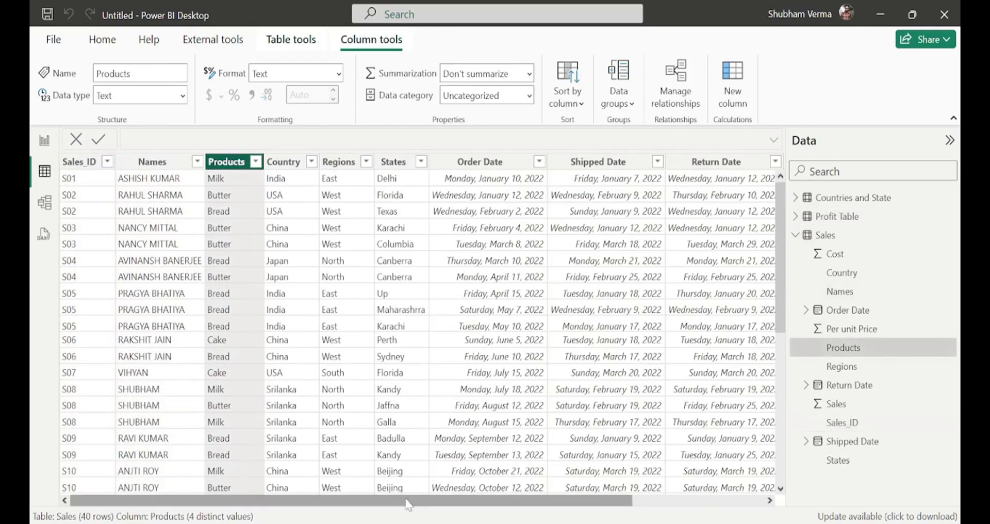
left_click_drag(410, 501, 666, 517)
left_click(652, 162)
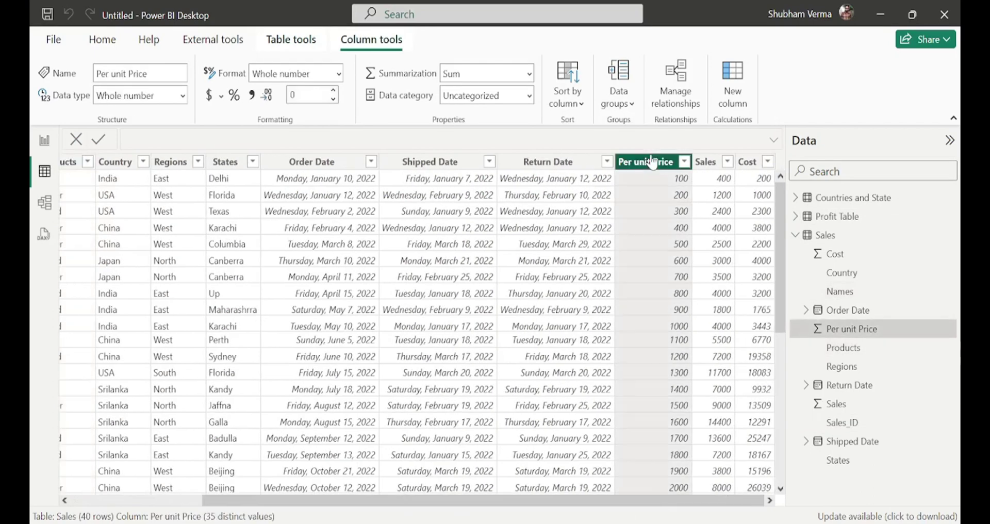
left_click(714, 164)
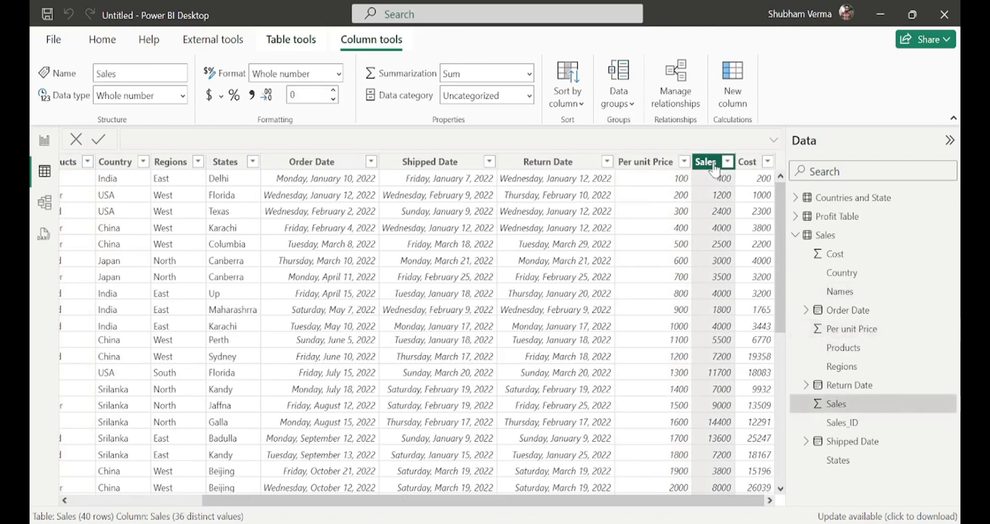
left_click(747, 165)
left_click(797, 235)
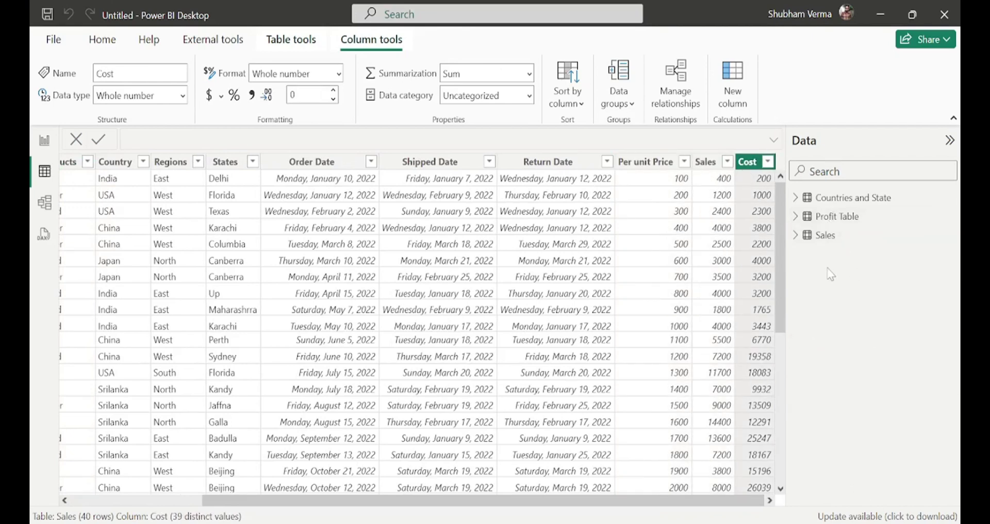
Set up a new relationship from Sales id in Profit Table to Sales_ID in Sales.
left_click(45, 207)
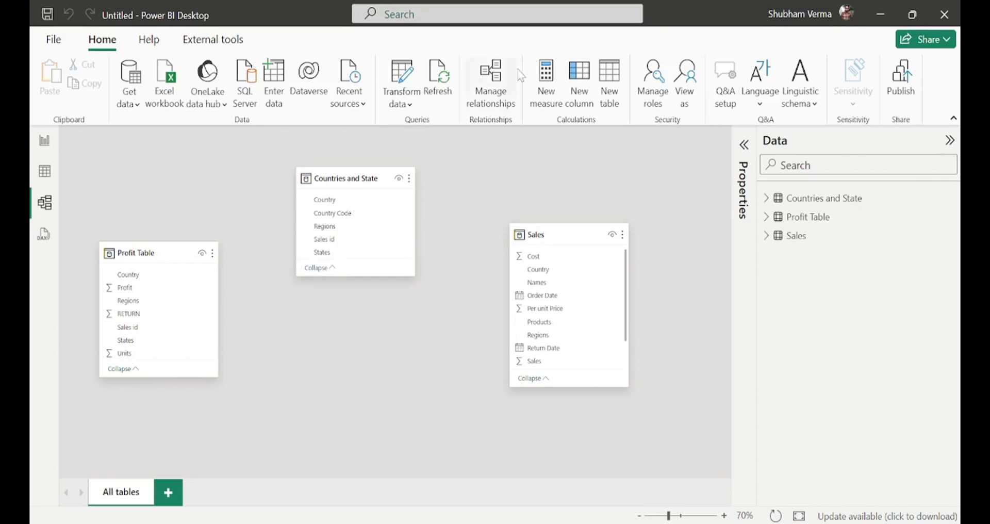
left_click(497, 106)
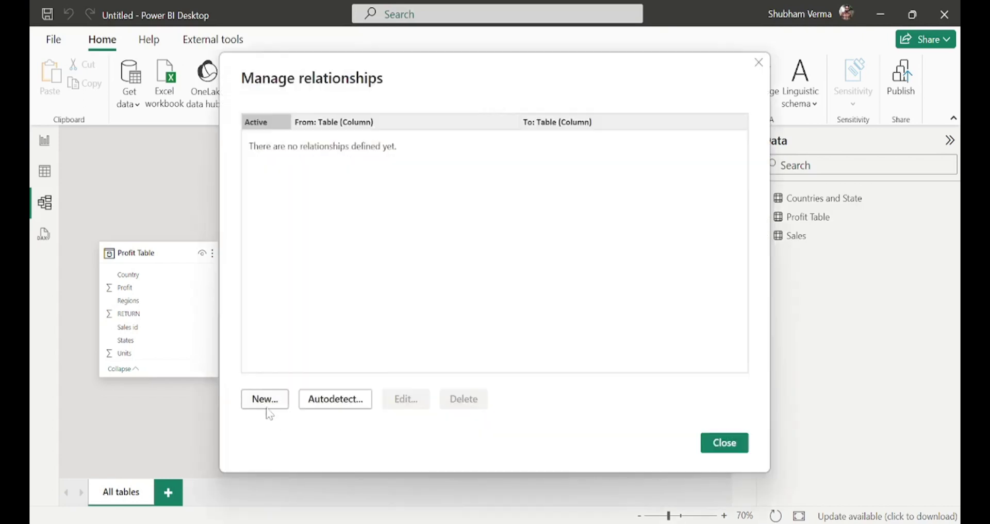
left_click(267, 401)
left_click(488, 122)
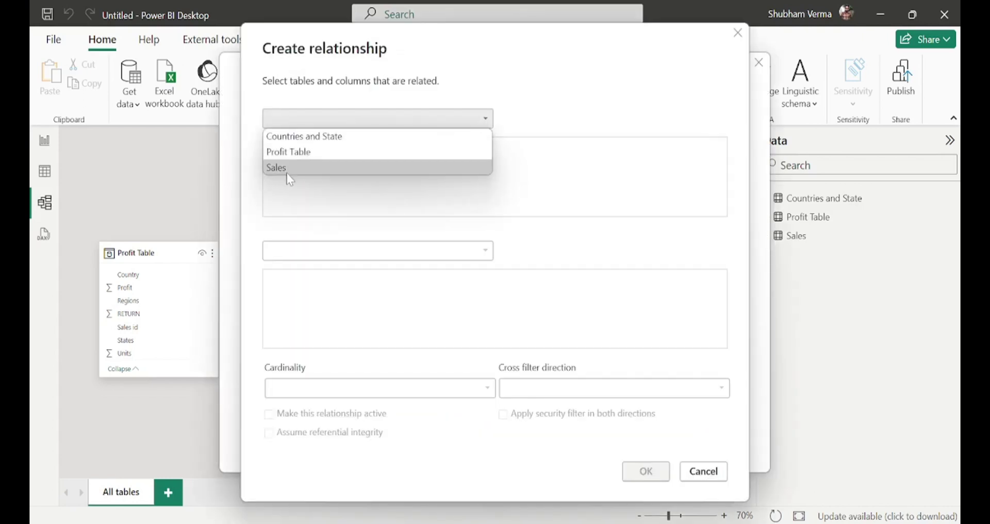
left_click(289, 151)
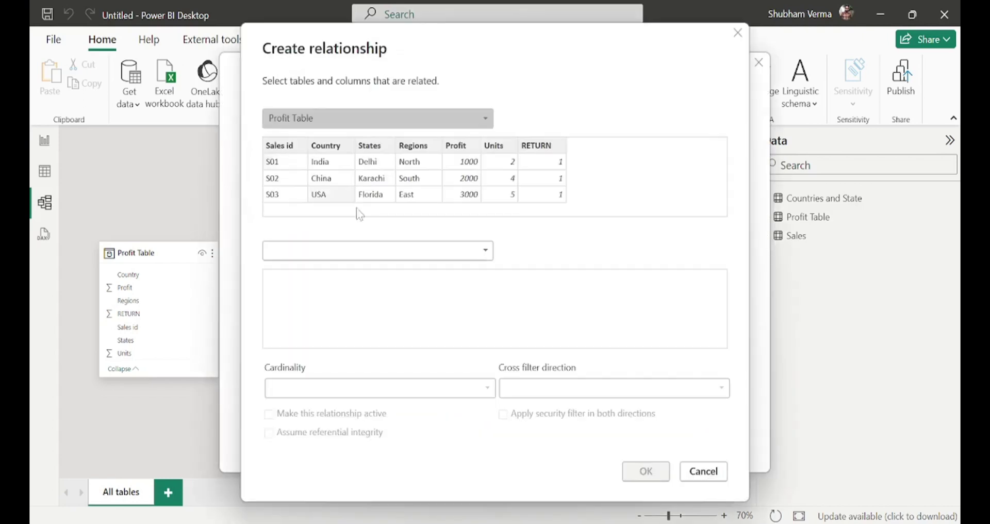
left_click(459, 251)
left_click(280, 278)
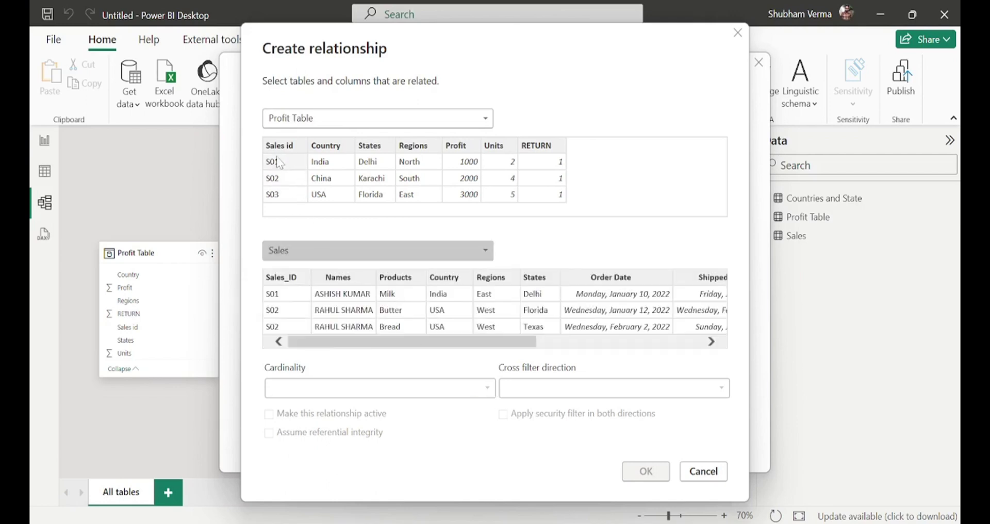
left_click(277, 161)
left_click(289, 281)
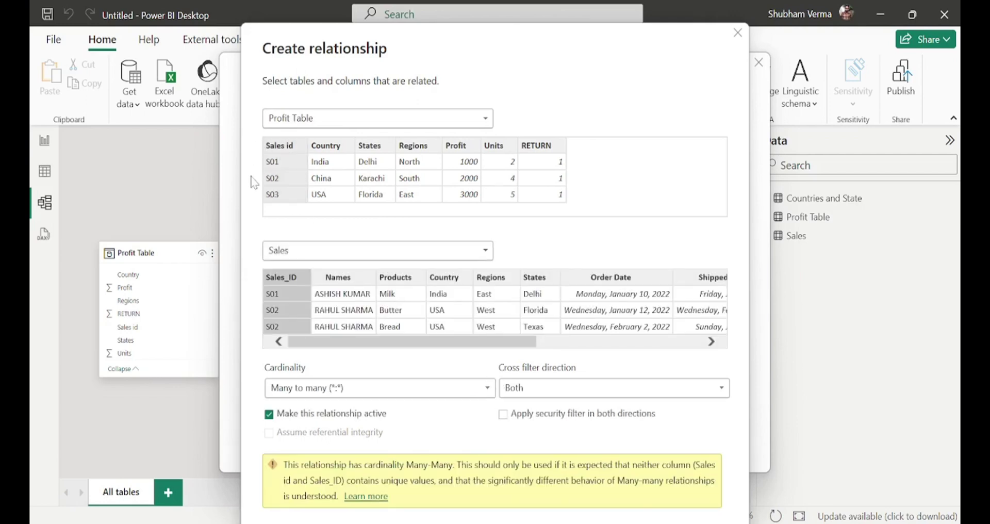
Review the cardinality options for the new relationship, then discard it and leave relationship management.
left_click(487, 395)
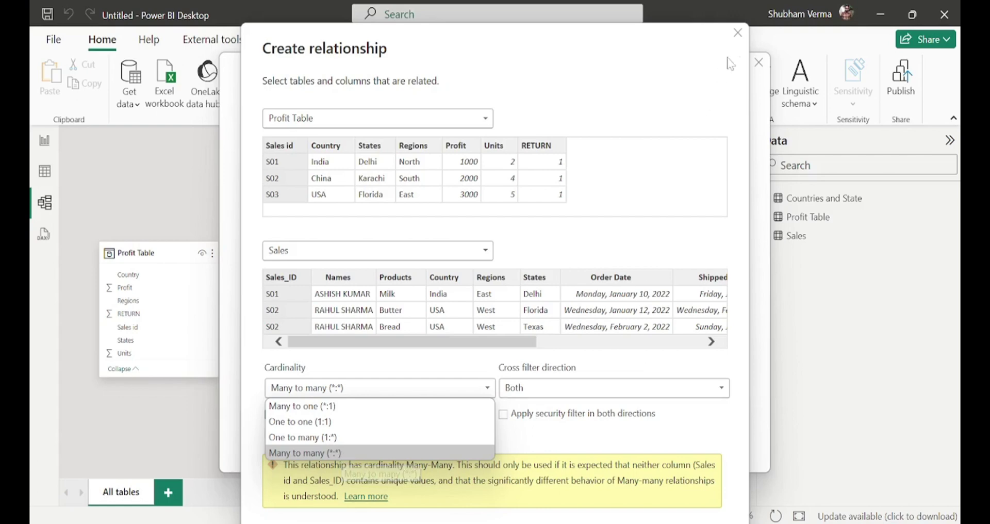
left_click(738, 38)
left_click(738, 34)
left_click(758, 63)
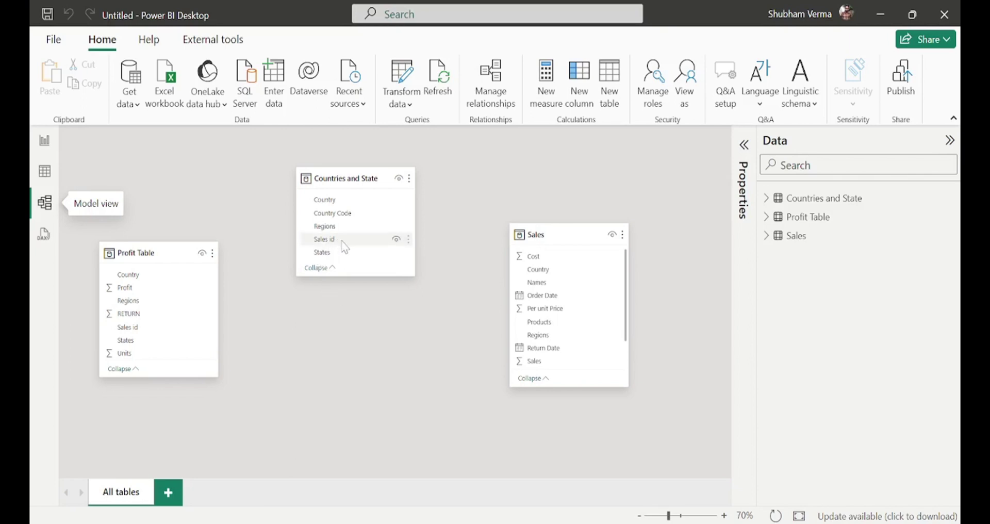
Relate Sales id in Countries and State to Sales id in Profit Table, and check both Sales id columns in the table data.
left_click_drag(343, 242, 146, 332)
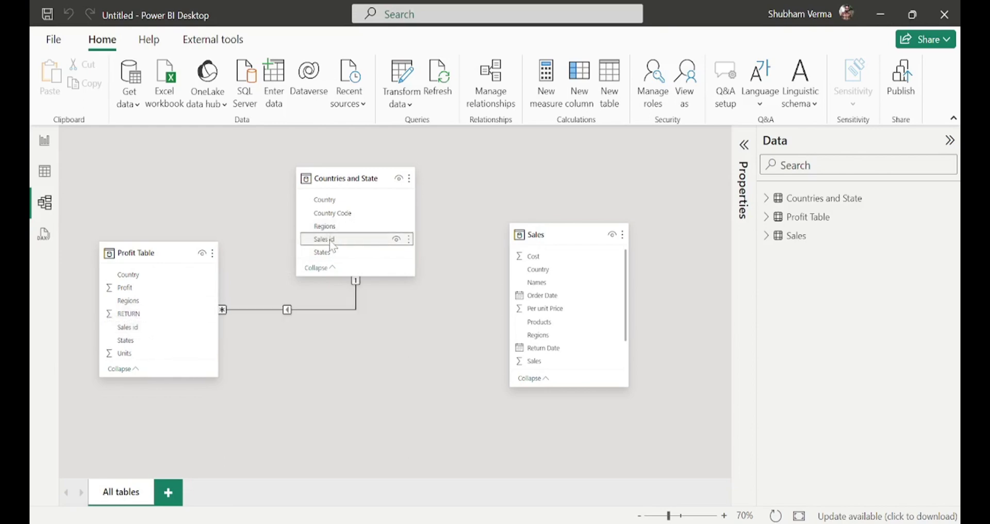
left_click(45, 171)
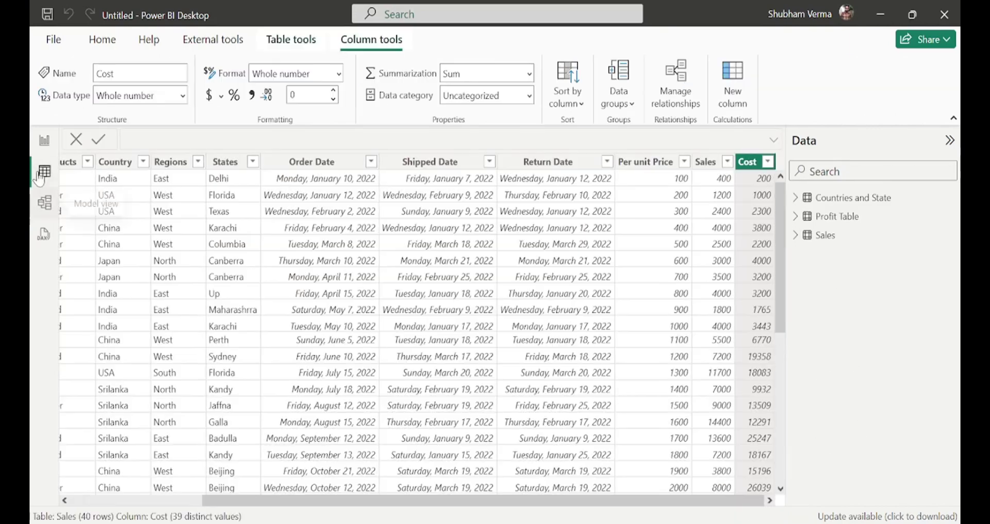
left_click(886, 202)
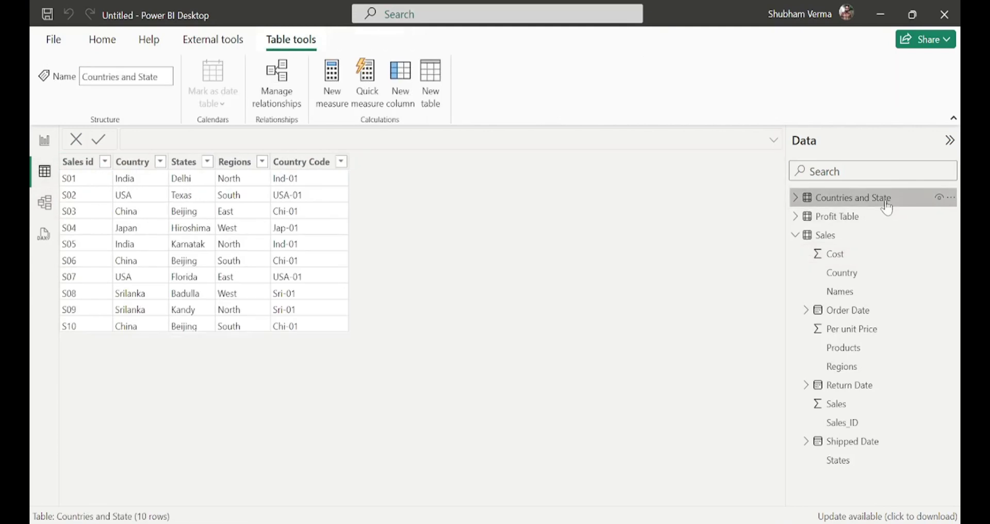
left_click(79, 162)
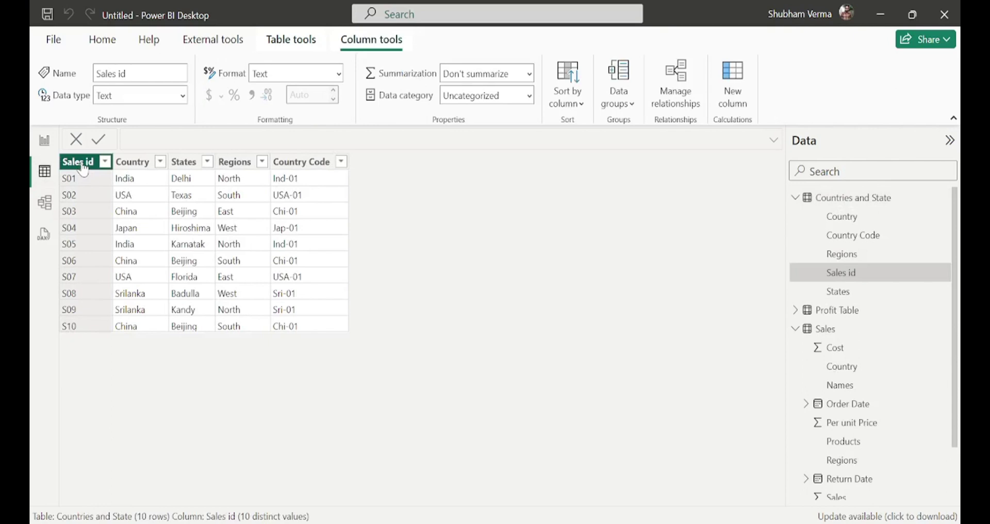
left_click(848, 313)
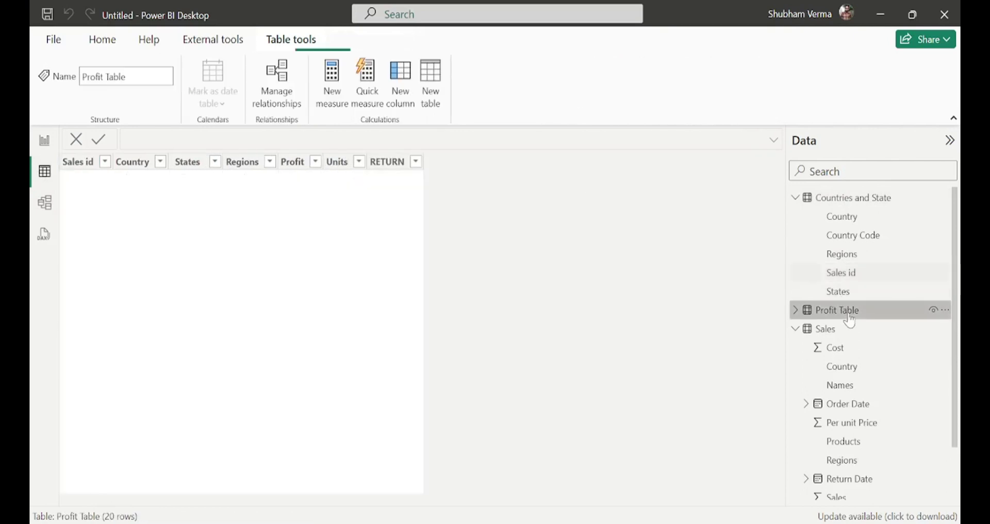
left_click(74, 164)
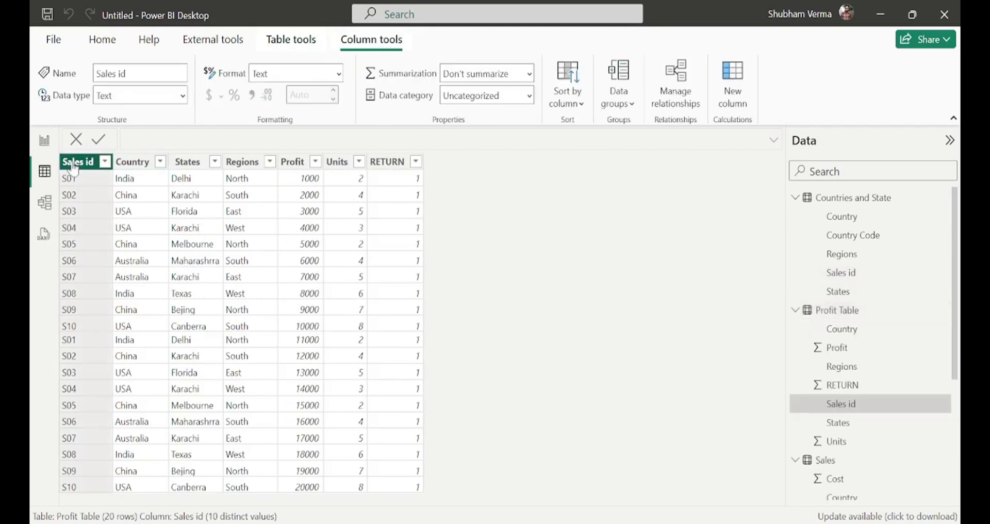
Relate Sales id in Countries and State to Sales_ID in Sales, and move the Sales table up beside Countries and State.
left_click(45, 202)
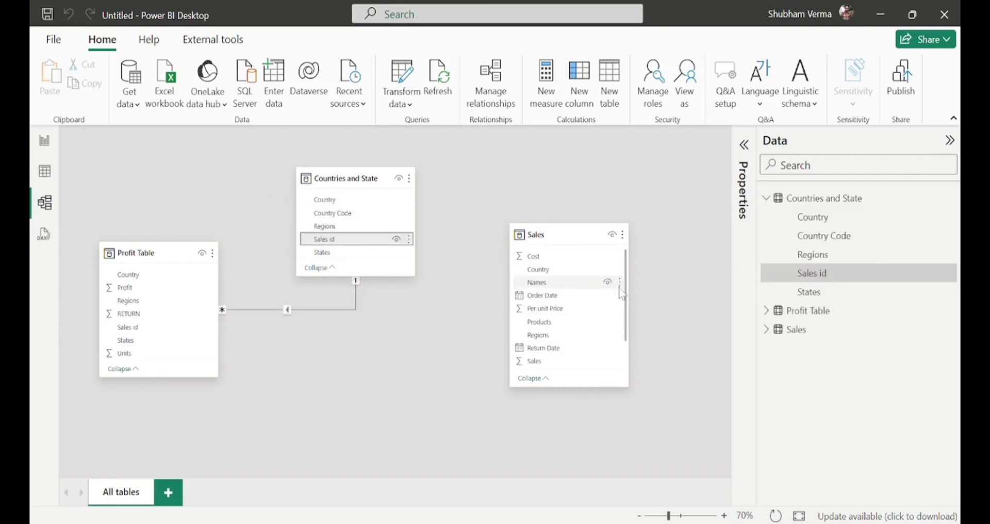
scroll(626, 291, "down", 3)
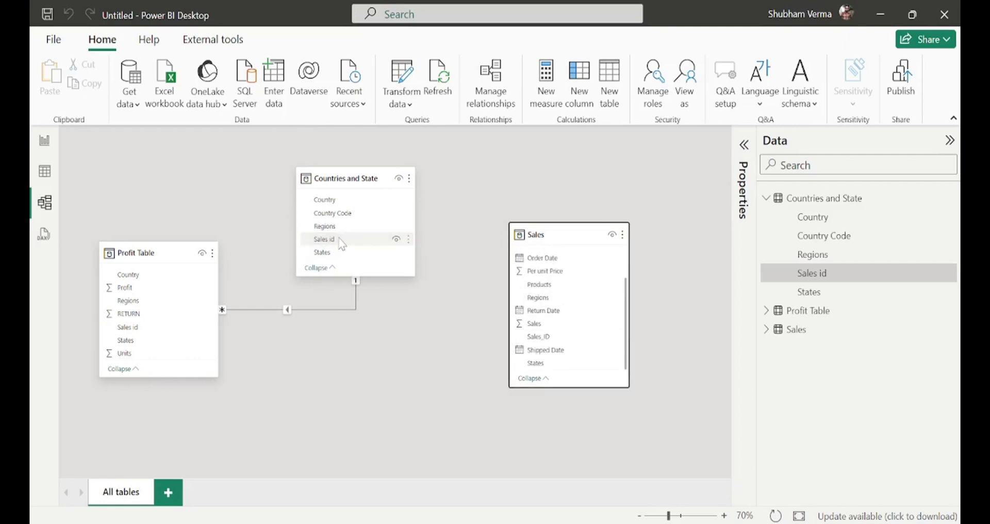
left_click_drag(343, 241, 552, 337)
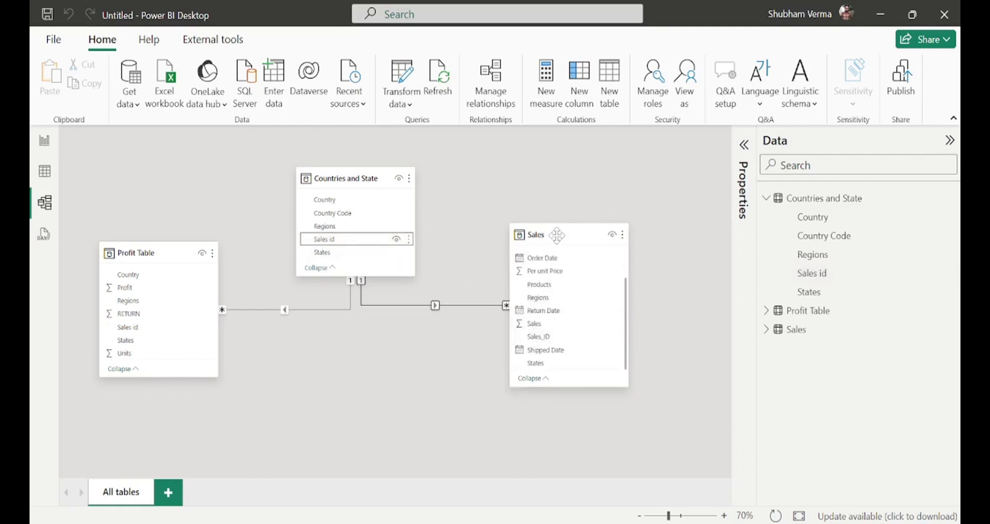
left_click_drag(554, 234, 575, 176)
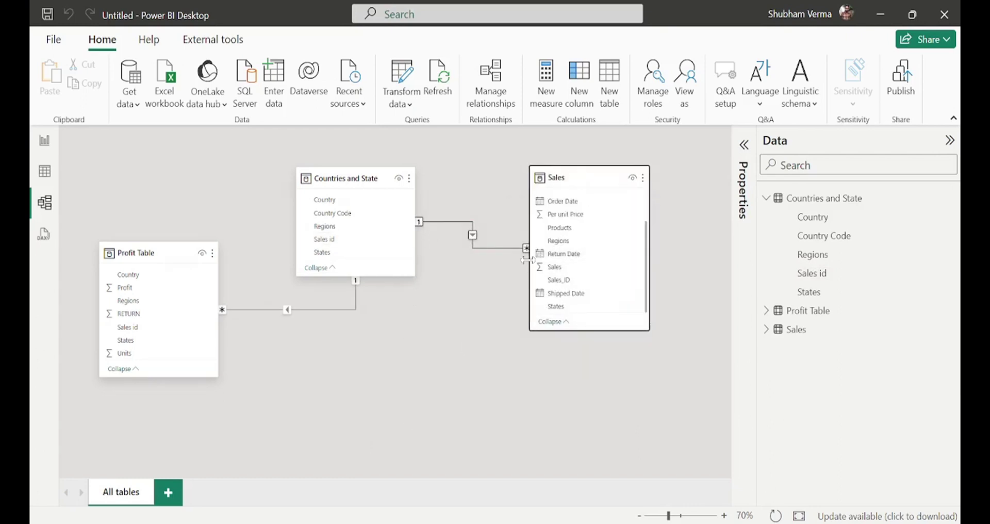
left_click_drag(527, 259, 526, 258)
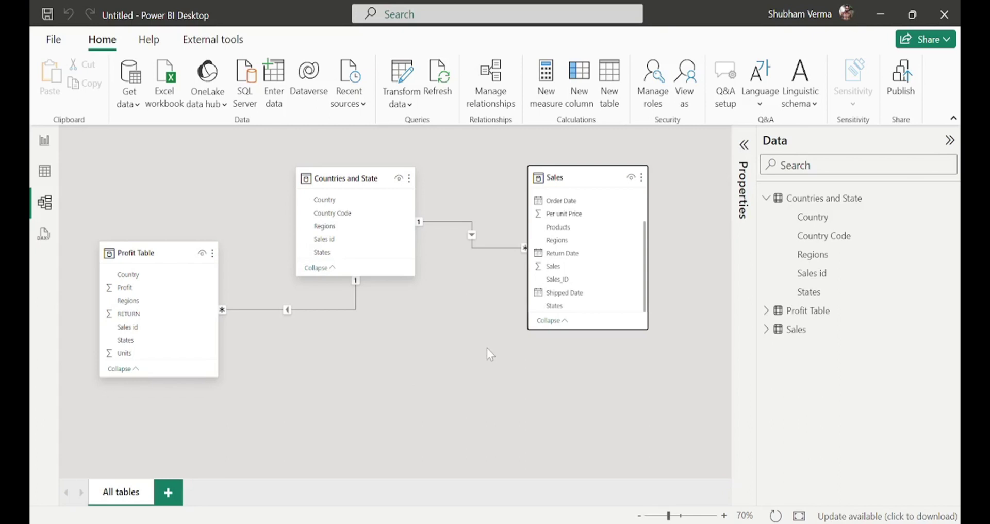
Add the Sales_ID field from the Sales table to the empty table visual on the report page.
left_click(45, 140)
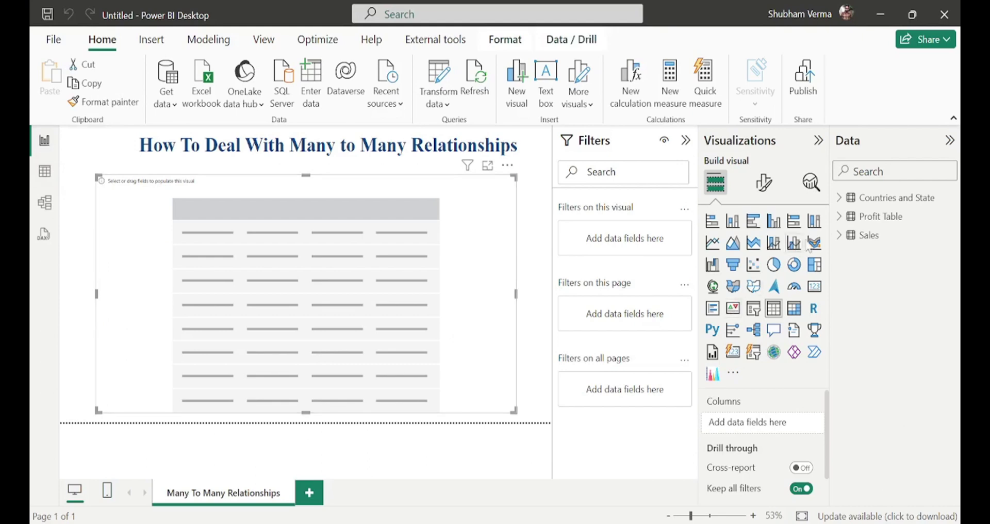
left_click(839, 237)
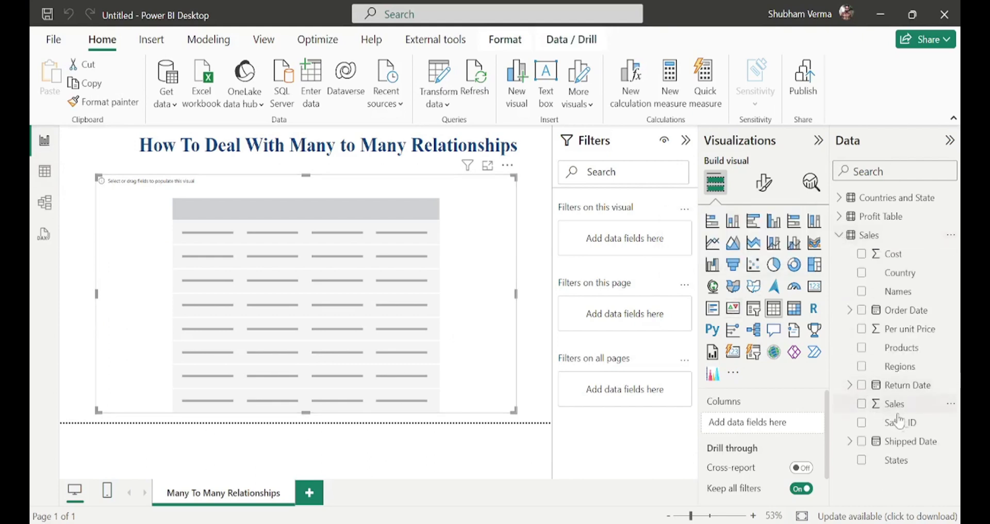
left_click_drag(900, 424, 295, 292)
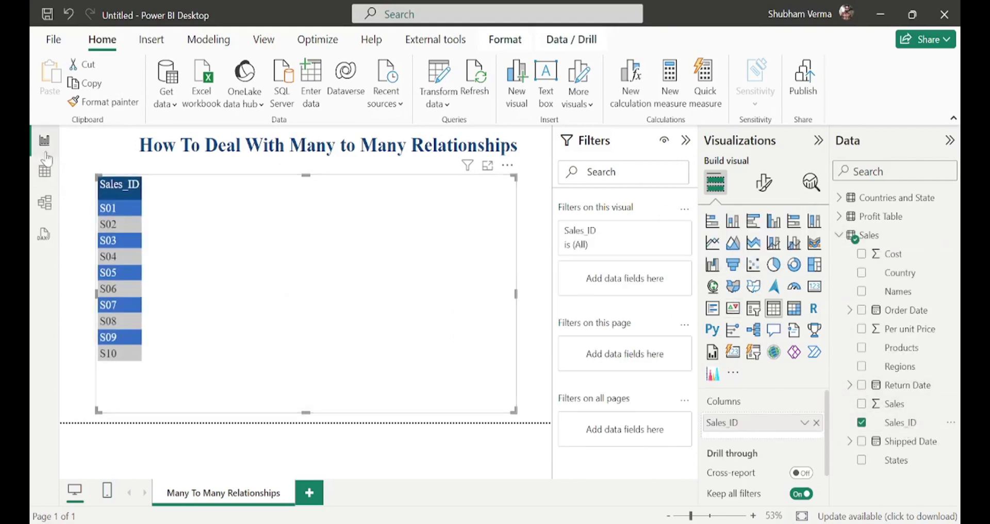
Examine the records of the Sales table and the Profit column of Profit Table in the table data.
left_click(45, 173)
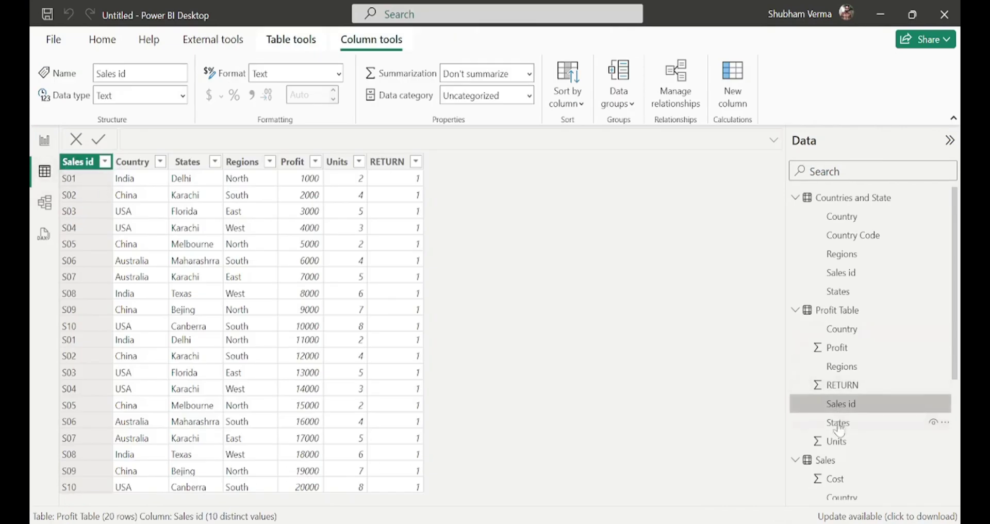
left_click(827, 462)
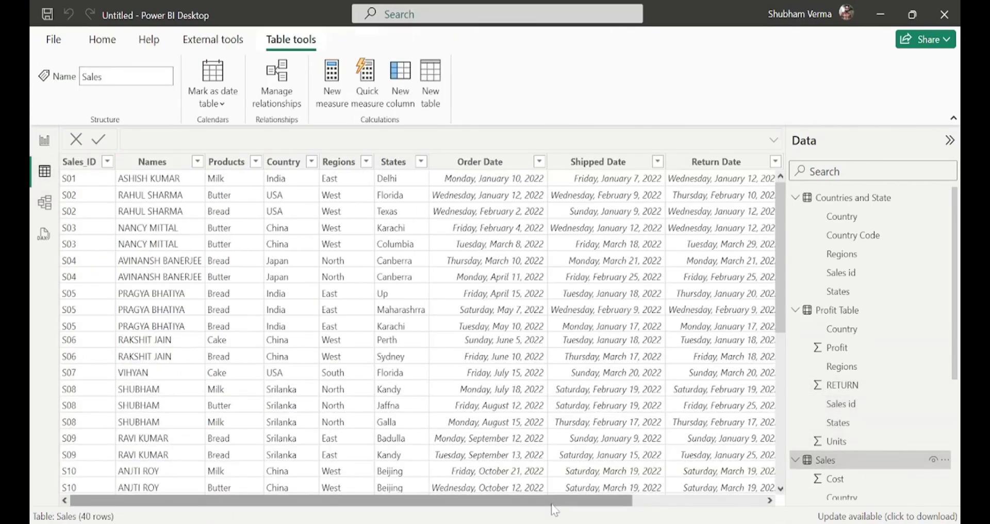
left_click_drag(555, 505, 727, 508)
scroll(722, 464, "left", 10)
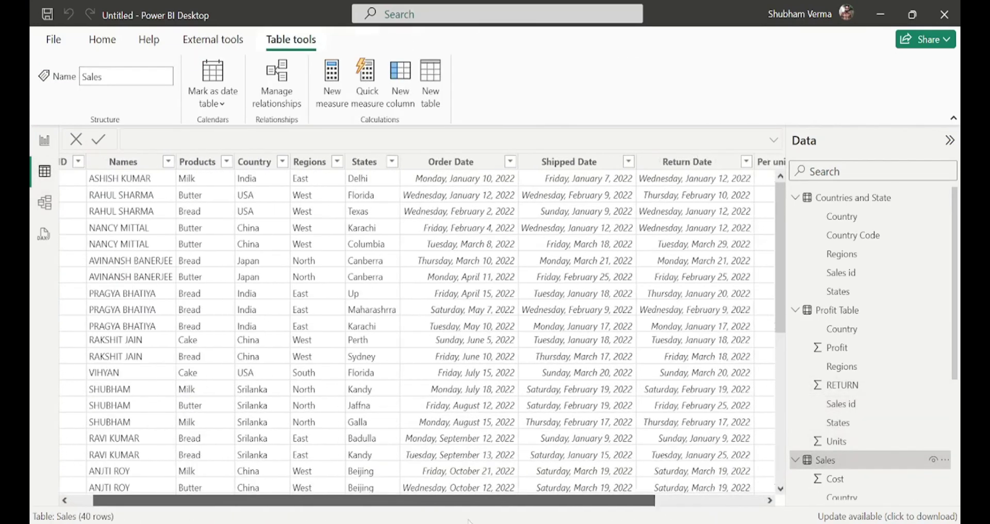
left_click(850, 314)
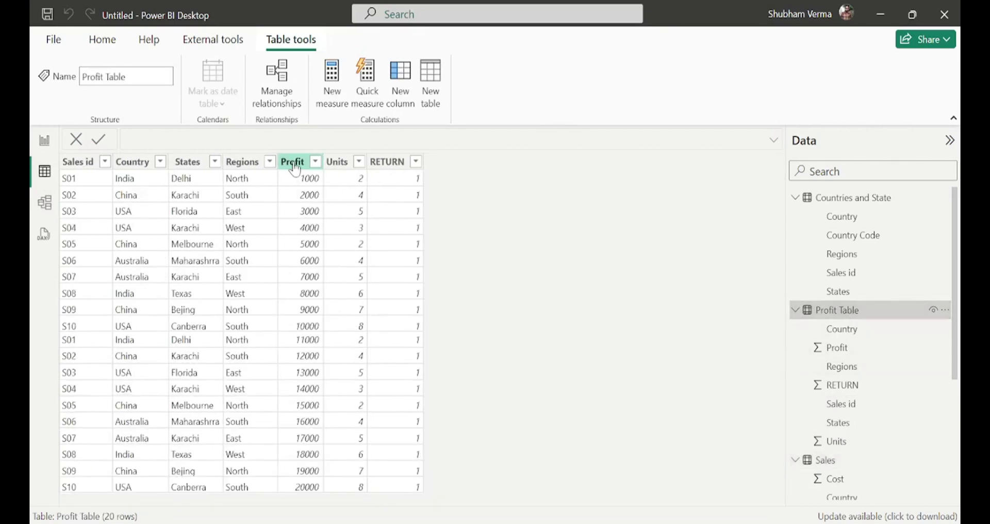
left_click(292, 161)
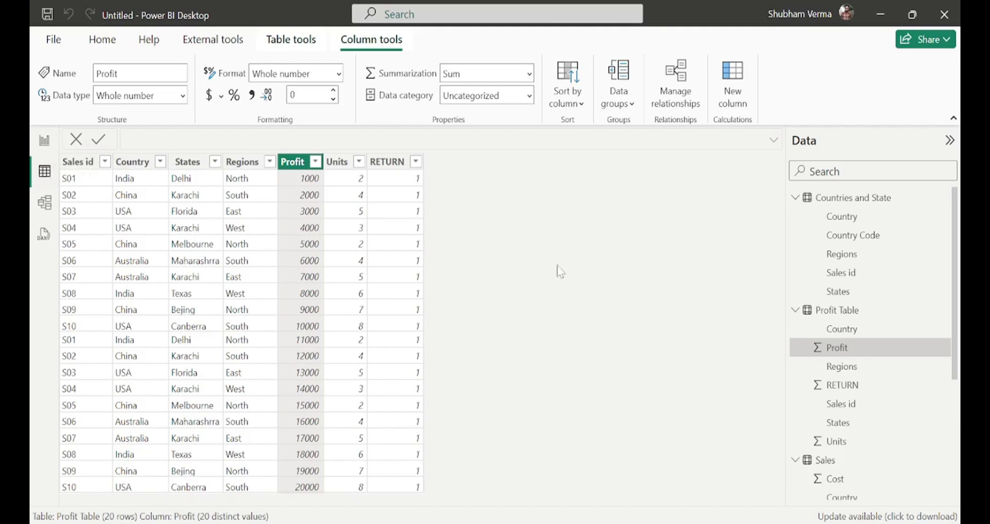
Add the Profit field from Profit Table to the report page's table visual alongside Sales_ID.
left_click(45, 141)
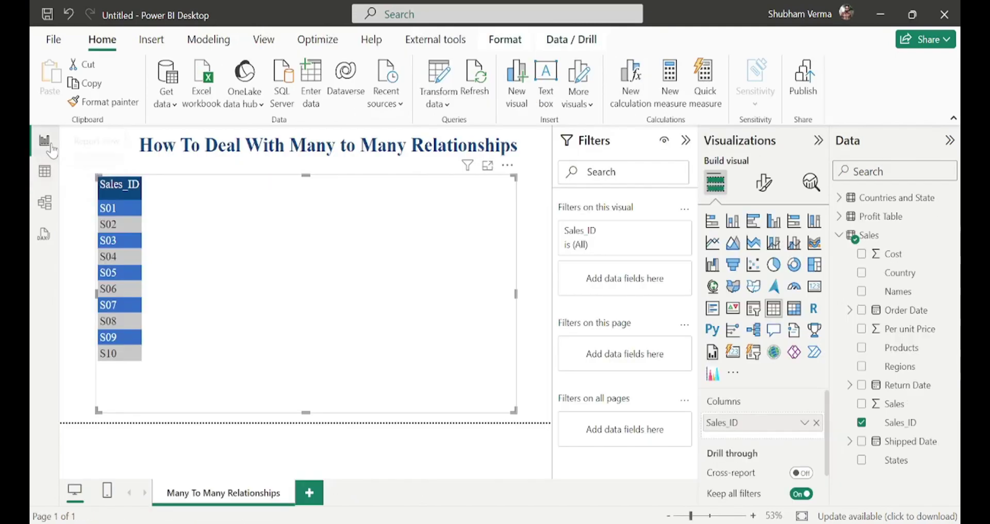
left_click(839, 217)
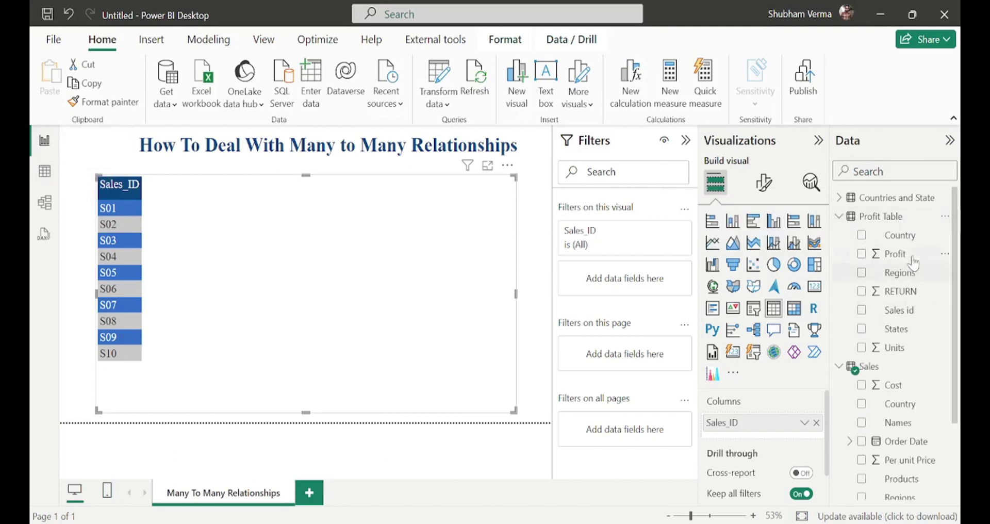
left_click_drag(899, 257, 379, 295)
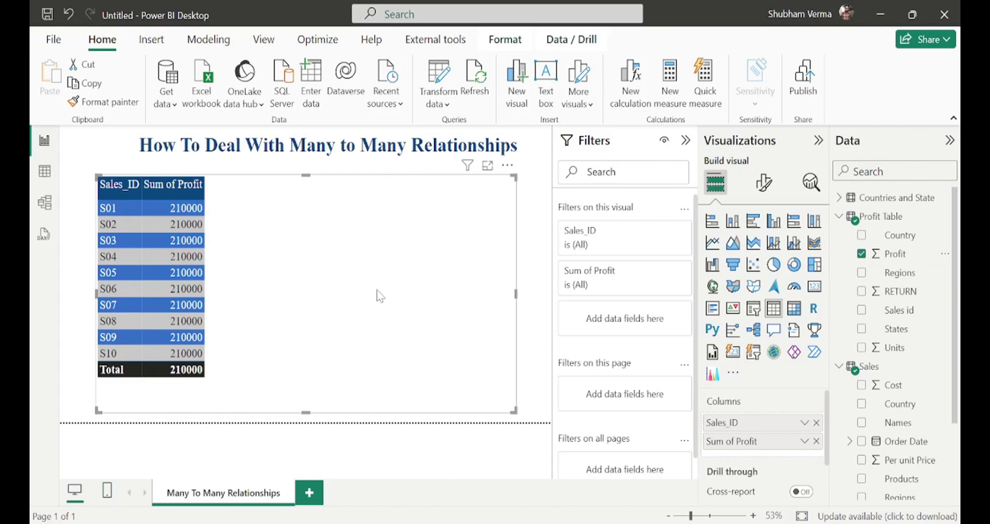
Set the cross filter direction of the Sales to Countries and State relationship to Both, and check the table visual on the report page.
left_click(46, 204)
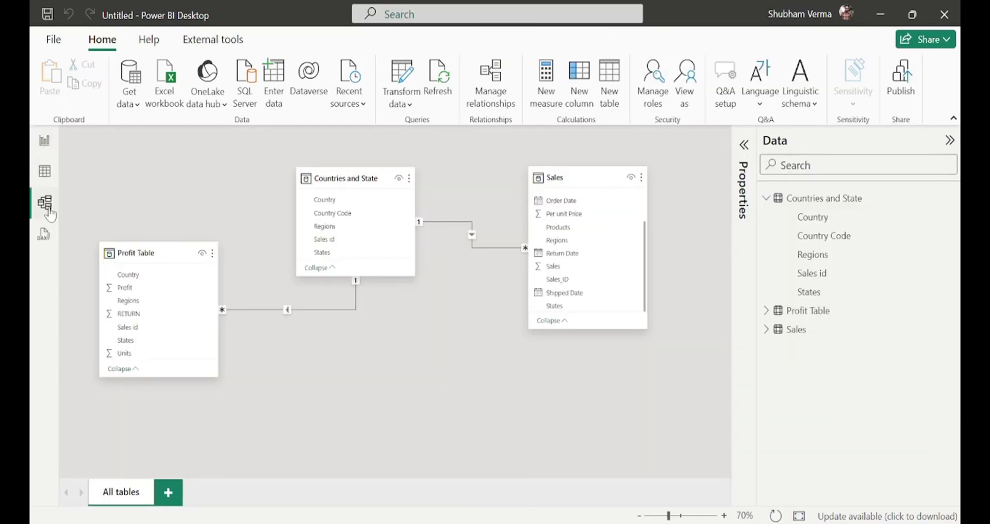
left_click(44, 140)
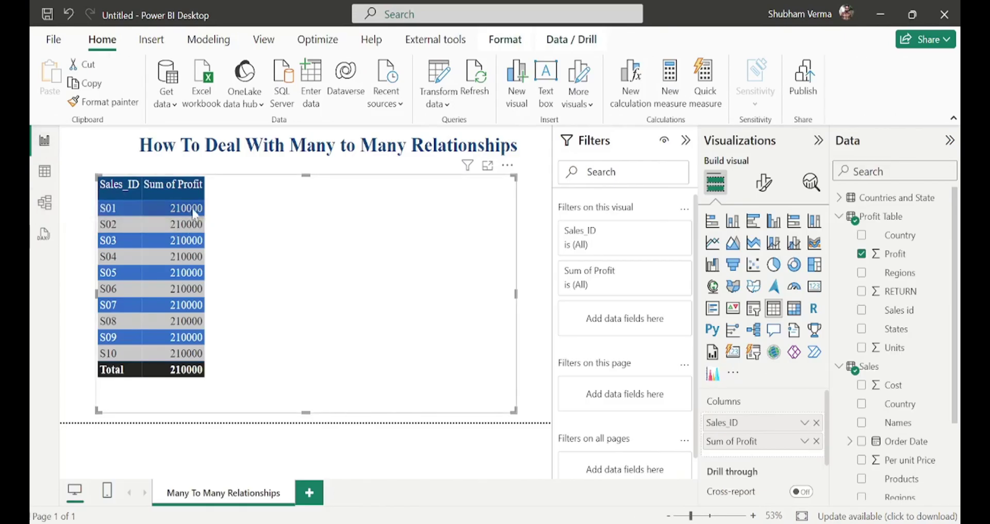
left_click(46, 202)
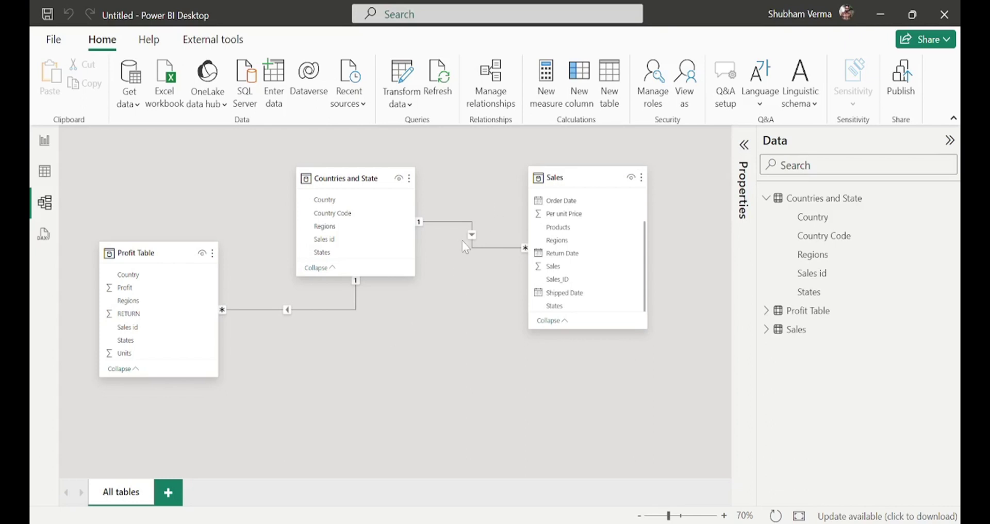
right_click(475, 242)
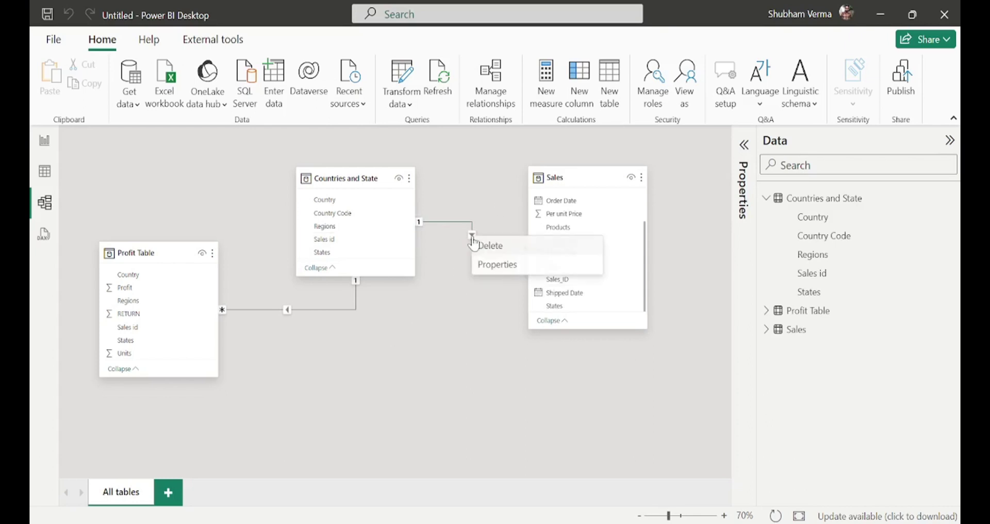
left_click(490, 264)
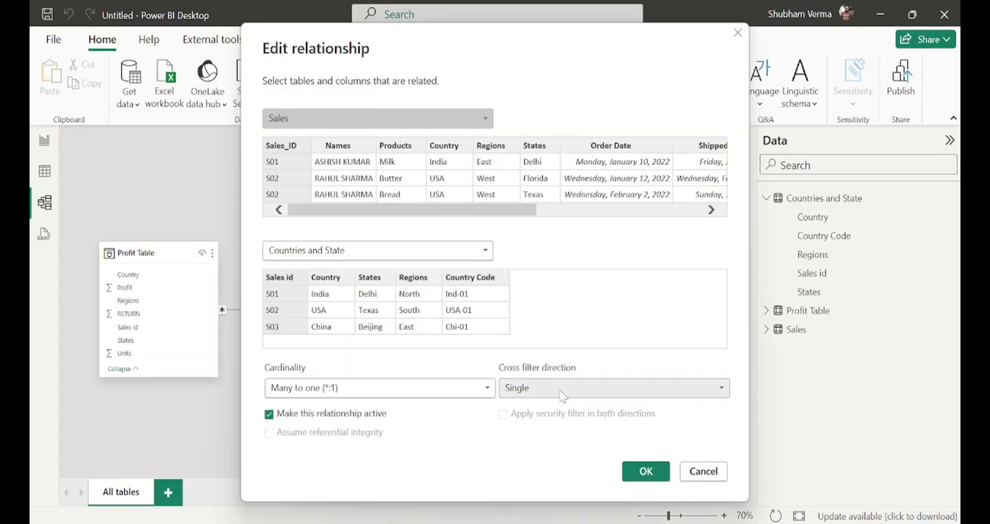
left_click(562, 395)
left_click(543, 418)
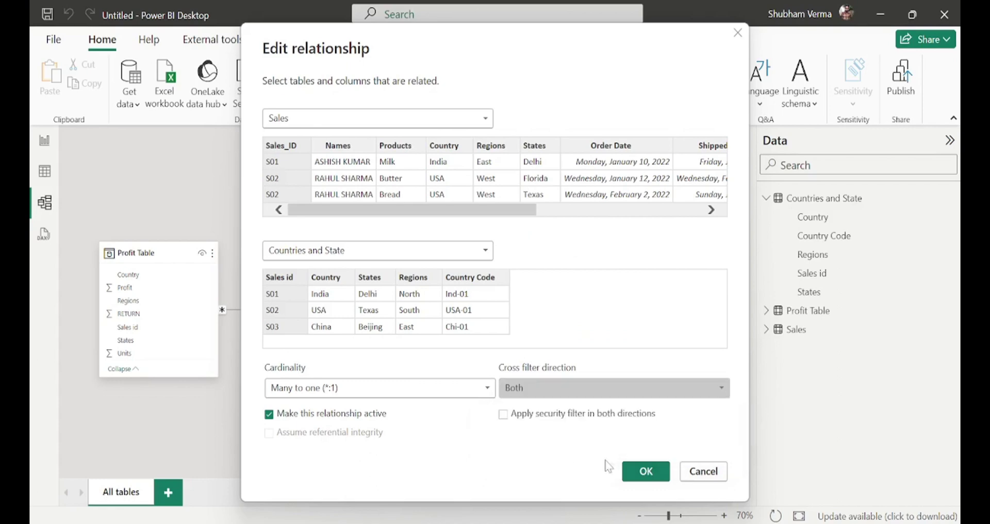
left_click(641, 472)
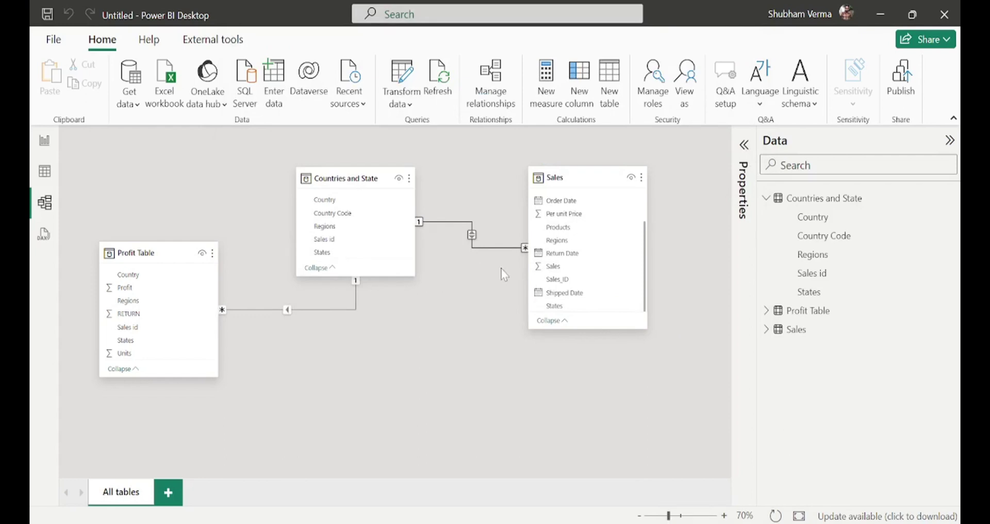
left_click(45, 139)
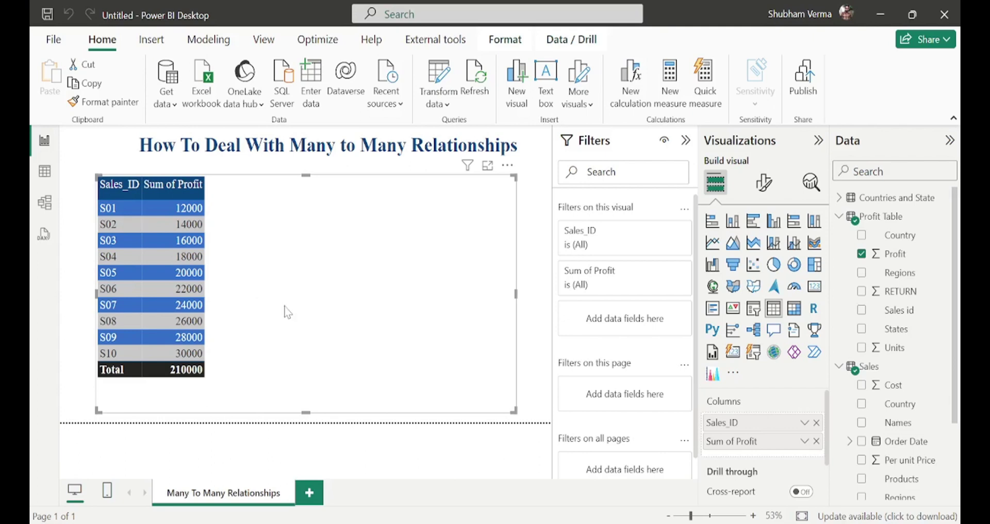
Delete the relationships linking Countries and State to Sales and to Profit Table, and check the table visual on the report page.
left_click(45, 202)
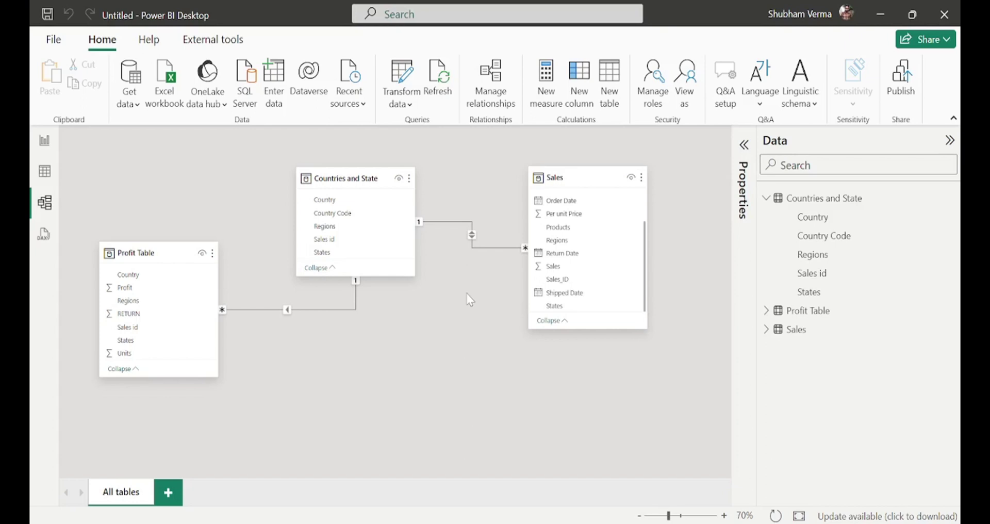
right_click(472, 234)
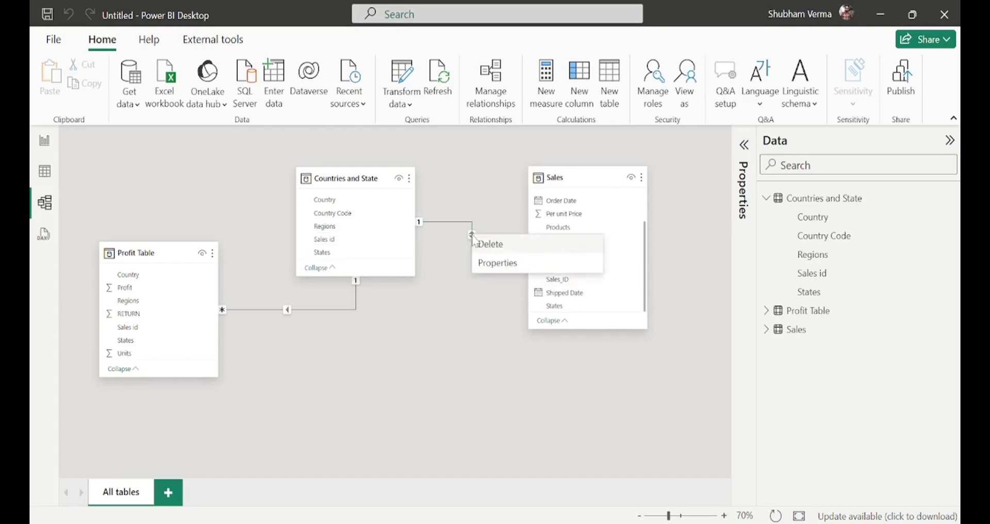
left_click(489, 247)
left_click(578, 302)
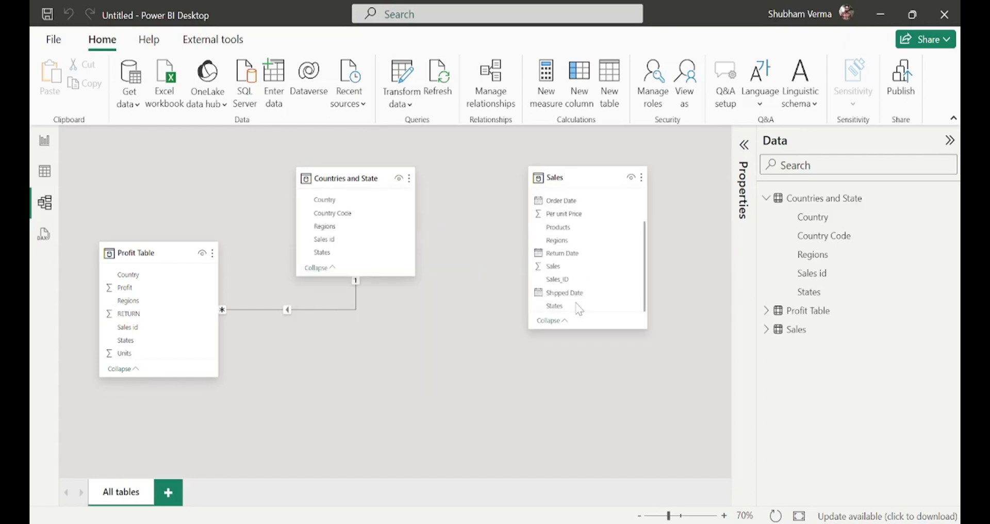
right_click(302, 311)
left_click(314, 319)
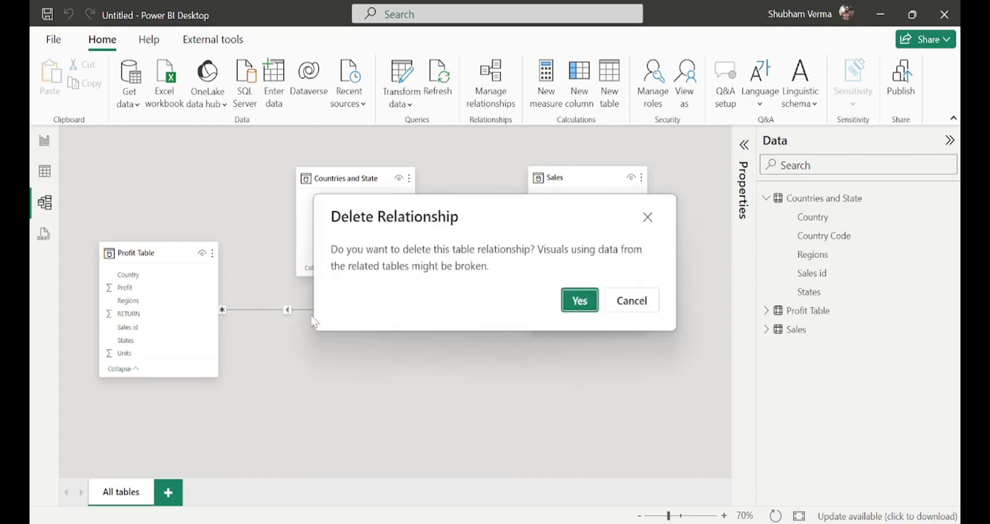
left_click(588, 309)
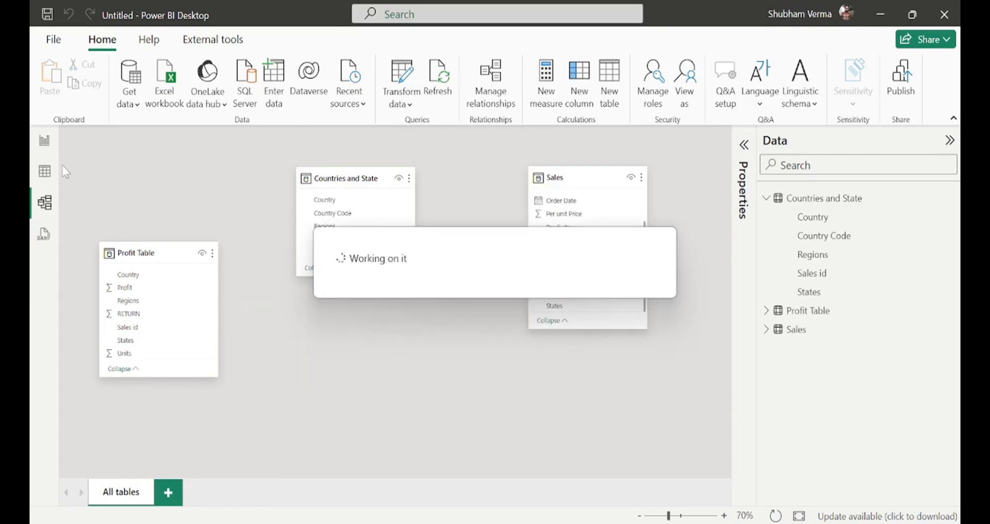
left_click(45, 144)
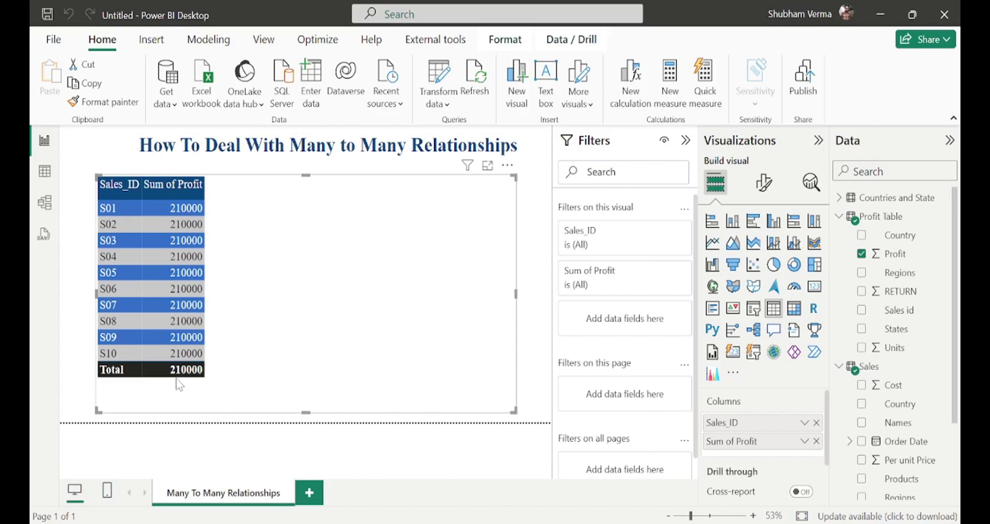
Compare the sales ID columns of Countries and State, Profit Table and Sales in the table data.
left_click(44, 170)
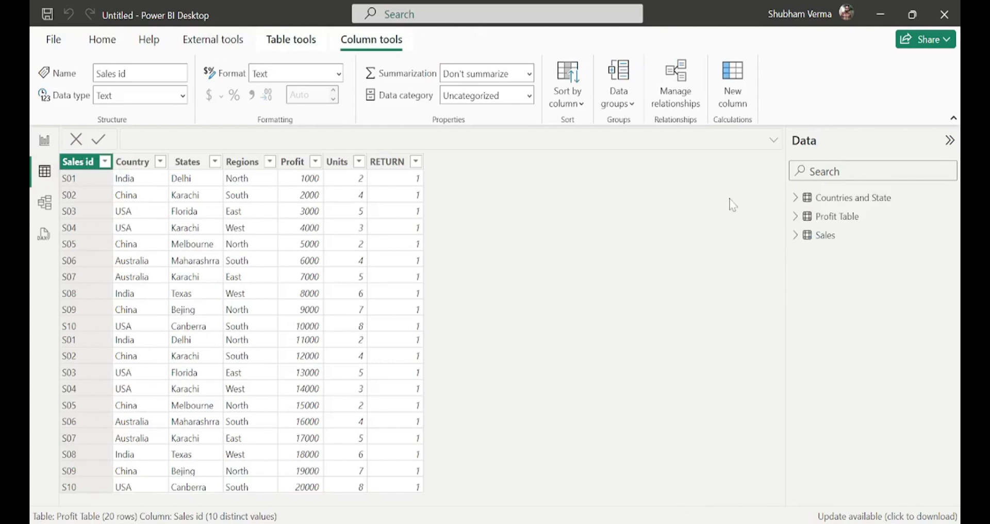
left_click(861, 198)
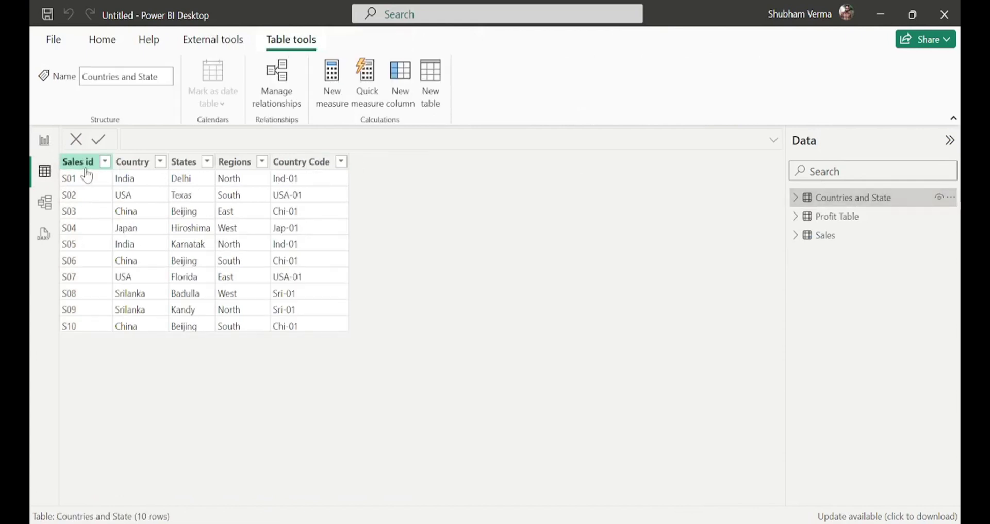
left_click(861, 219)
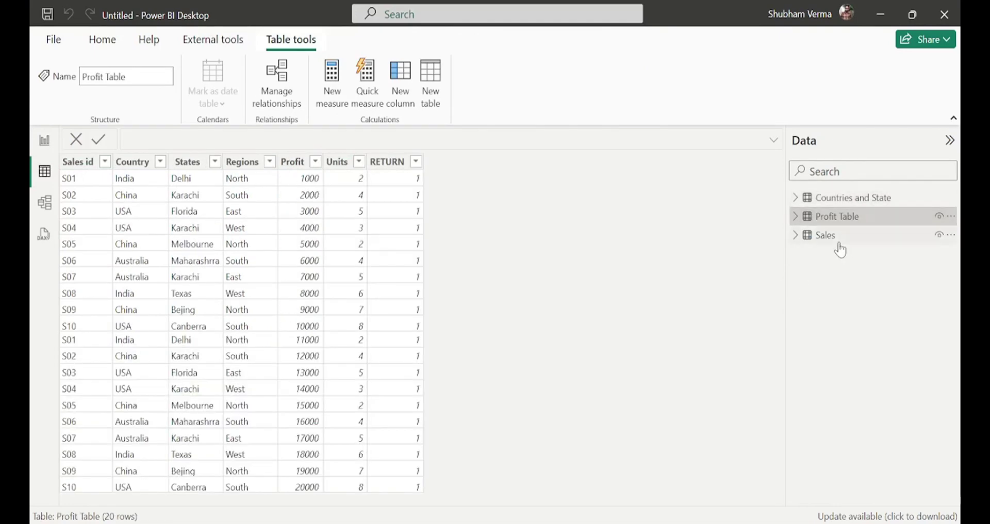
left_click(825, 236)
left_click(79, 164)
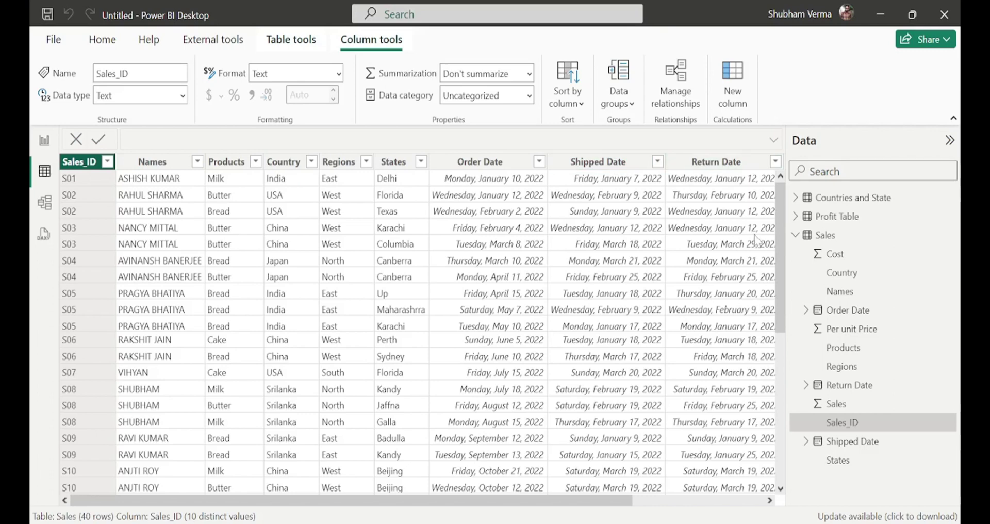
left_click(796, 235)
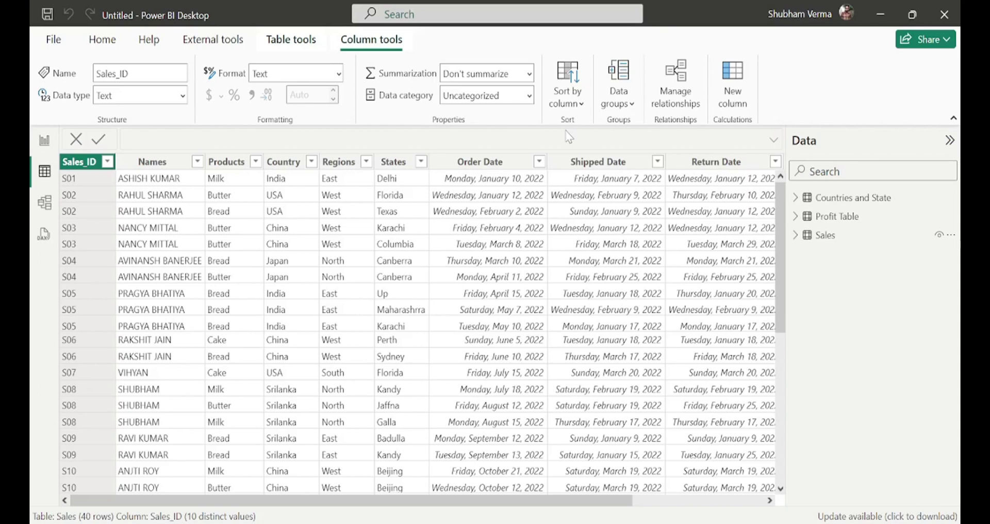
Create a calculated table with the DAX formula Bridge Table = VALUES(Sales[Sales_ID]).
left_click(46, 144)
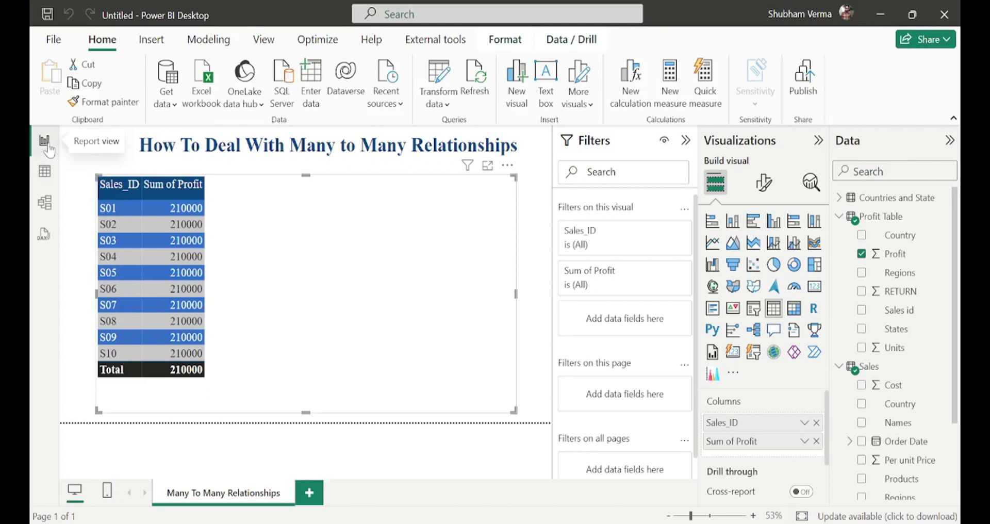
left_click(209, 40)
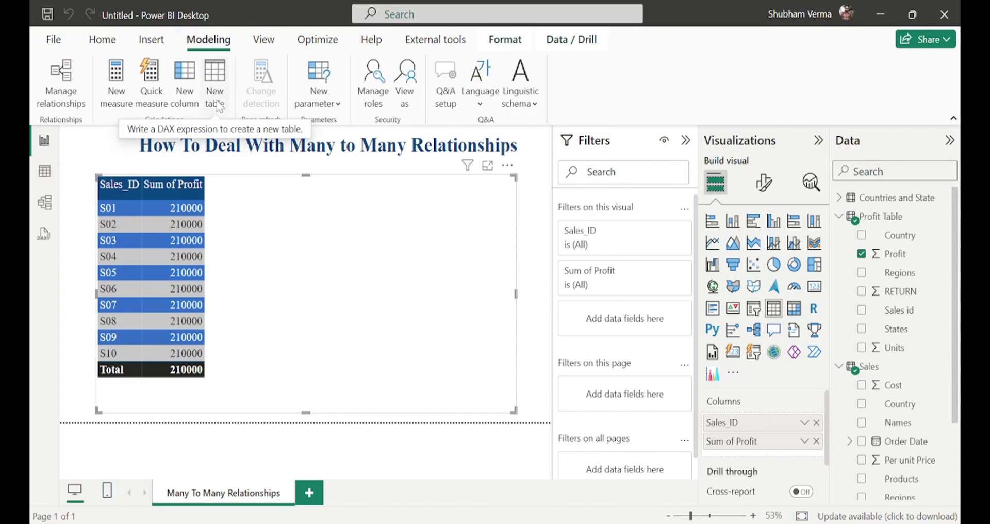
left_click(215, 98)
type("Bridge Ta")
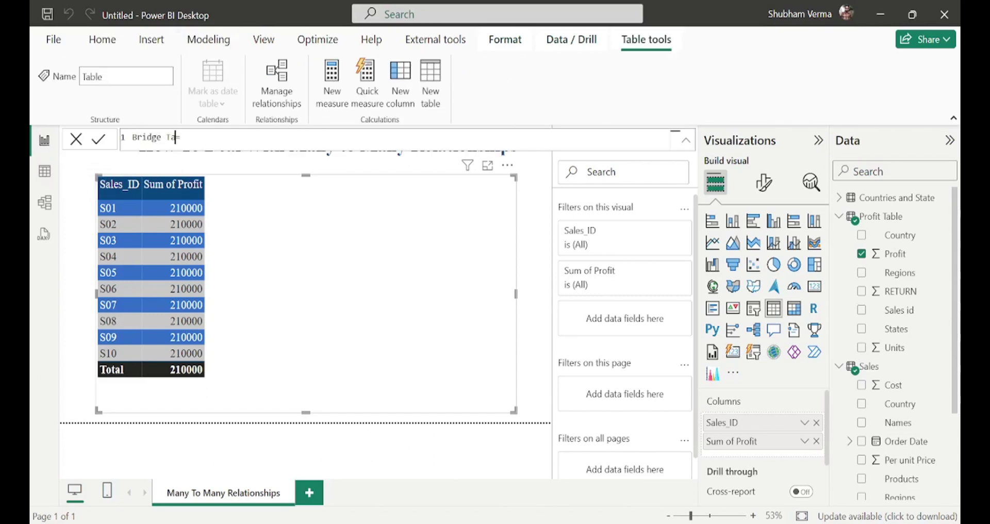
type("ble =")
type("VALUES(")
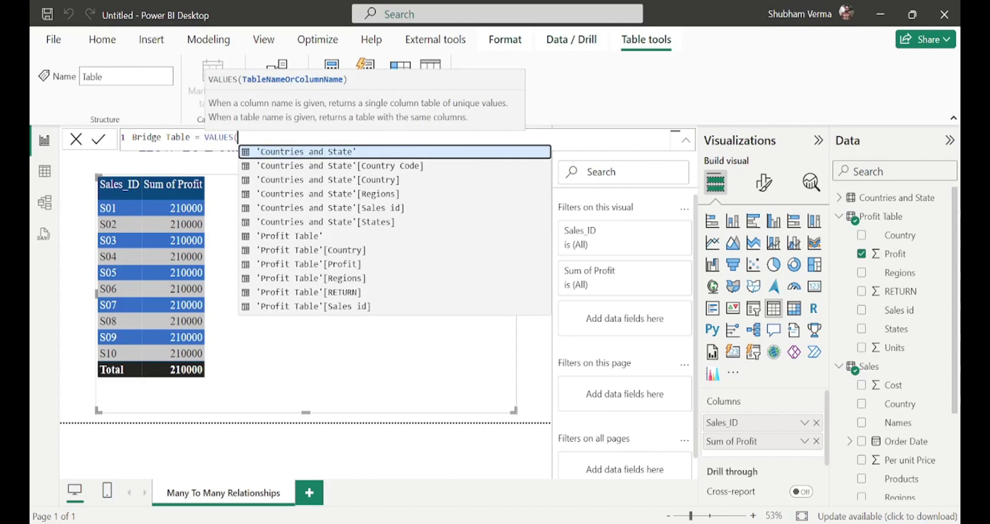
type("sales")
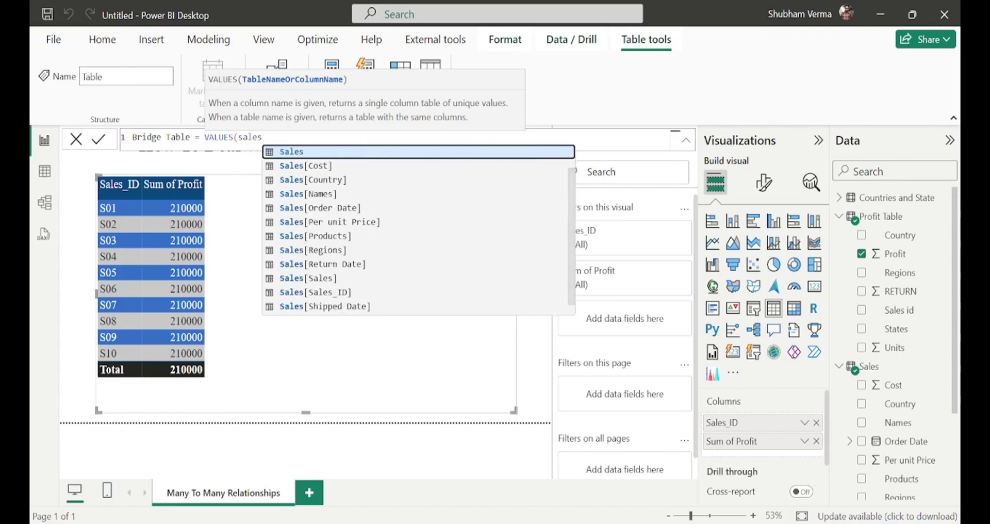
key("Down")
key("Down")
key("Down")
key("Down")
key("Down")
key("Down")
key("Down")
key("Down")
key("Down")
key("Down")
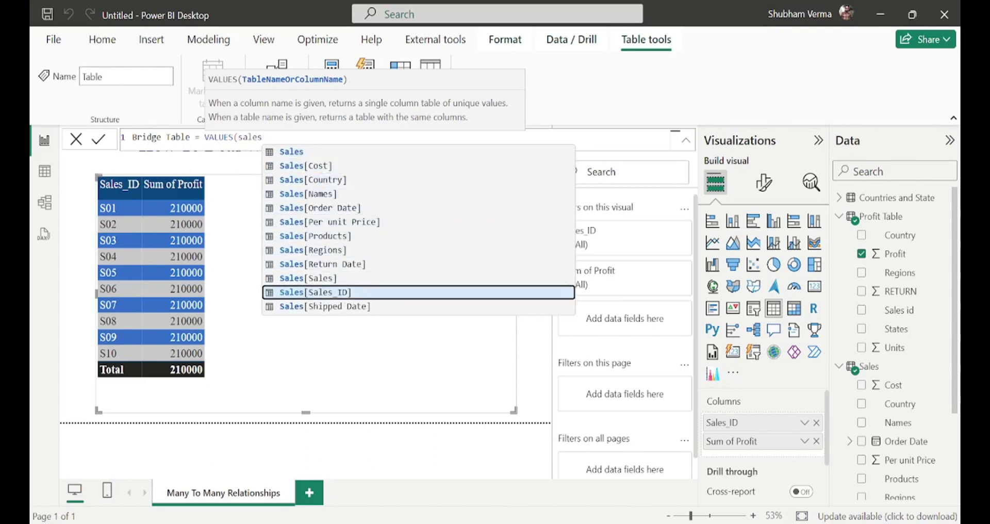
key("Tab")
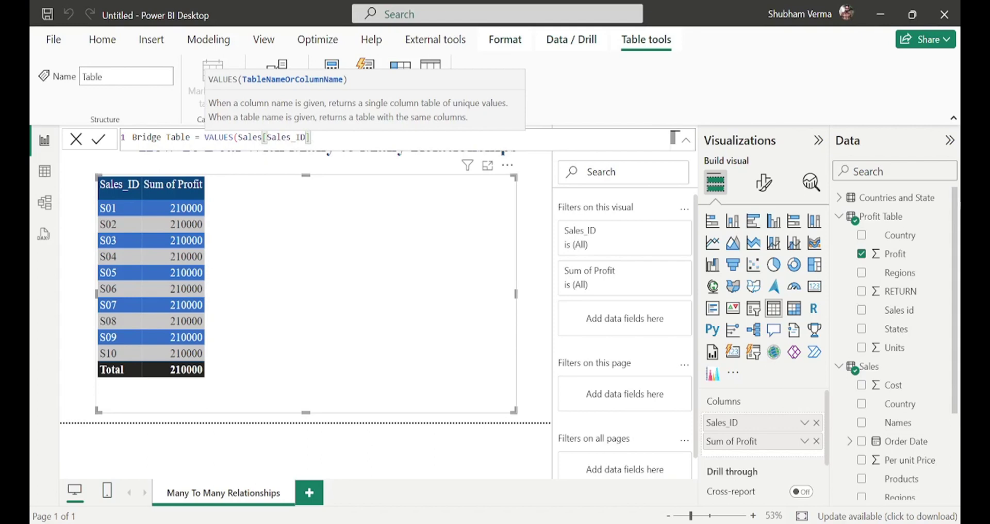
type(")")
key("Return")
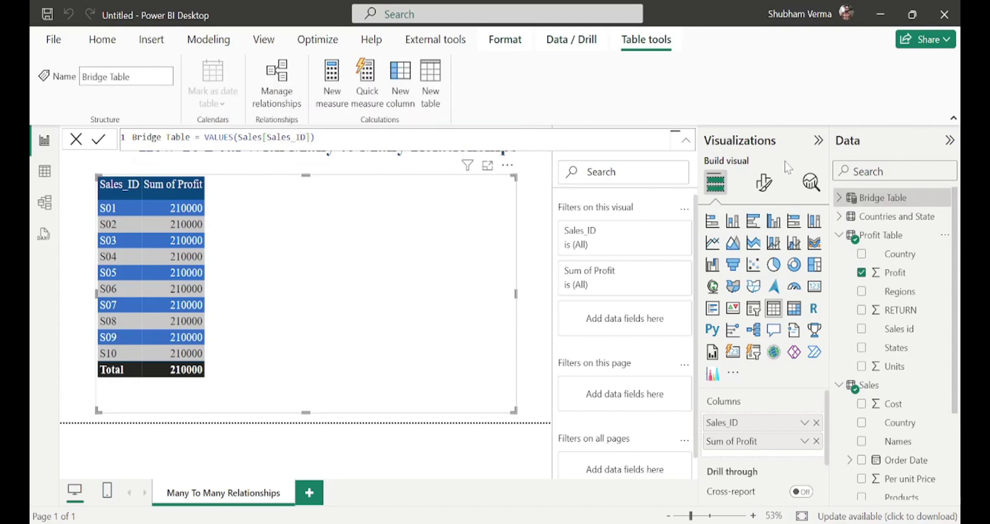
Examine the Sales_ID column of Bridge Table in the table data.
left_click(839, 235)
left_click(839, 255)
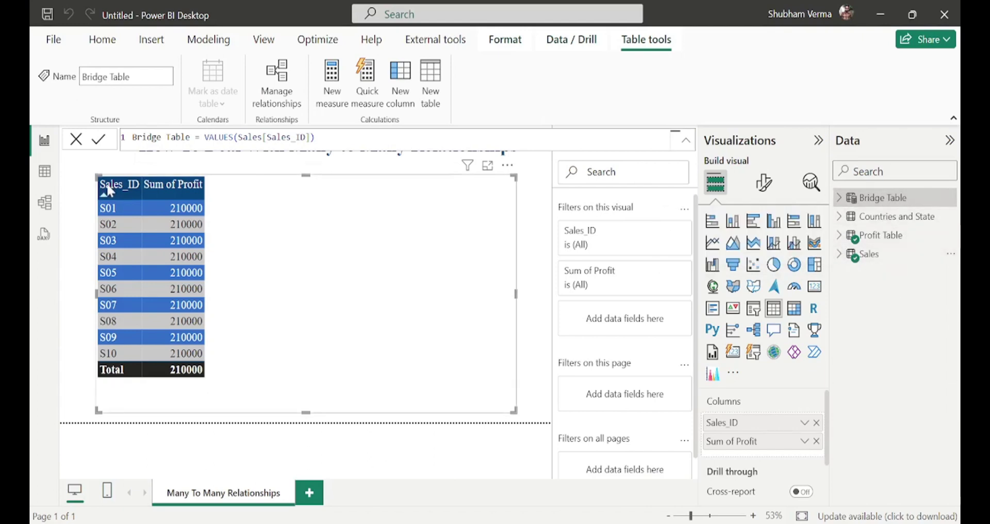
left_click(44, 171)
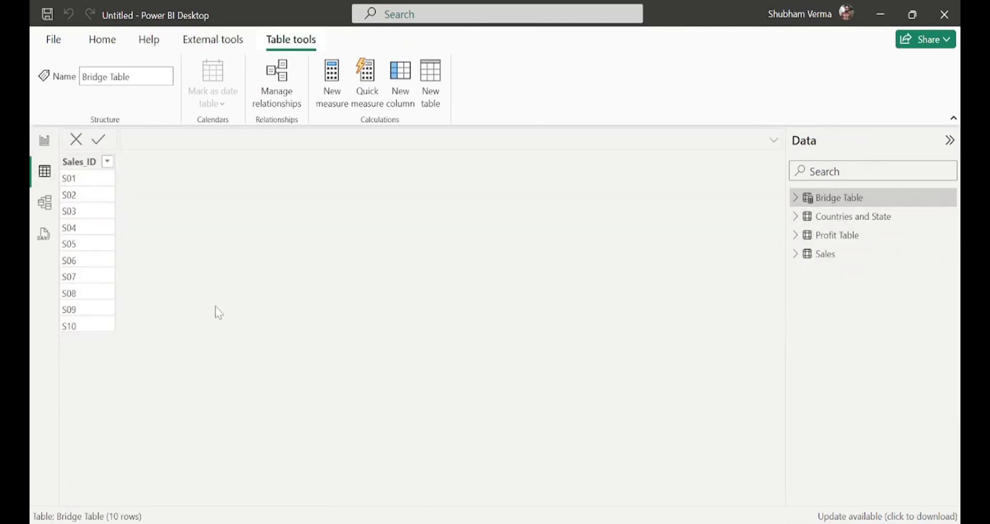
left_click(79, 163)
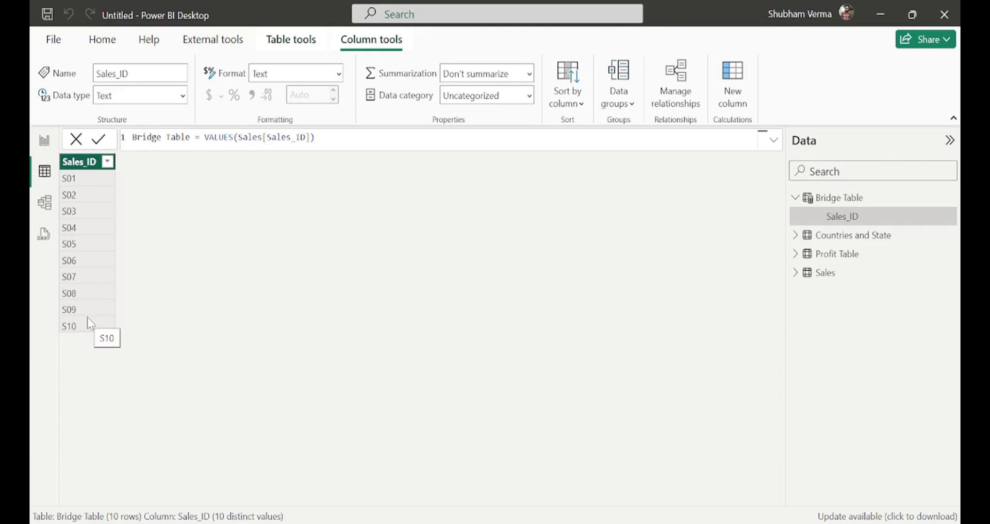
Rearrange the model diagram so Countries and State sits lower and Bridge Table stands between Profit Table and Sales.
left_click(46, 208)
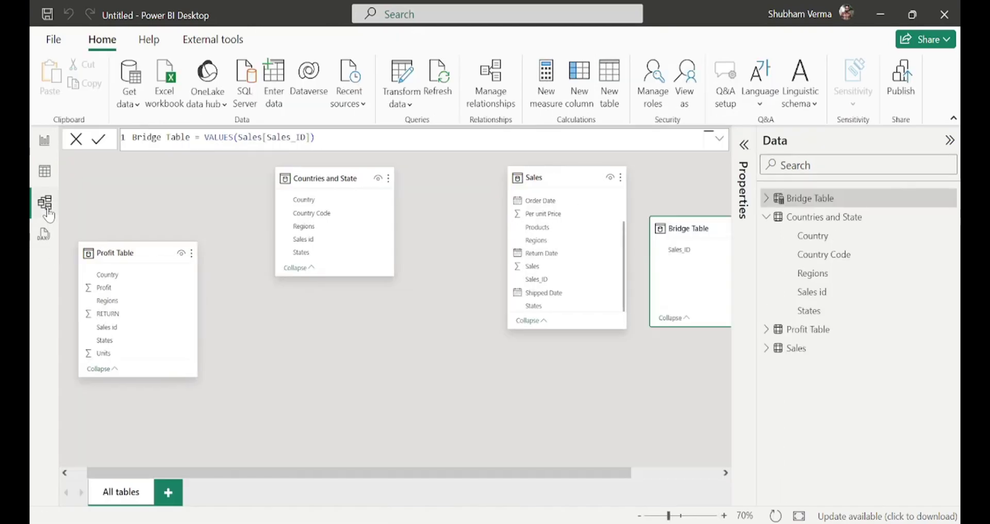
left_click_drag(338, 181, 423, 397)
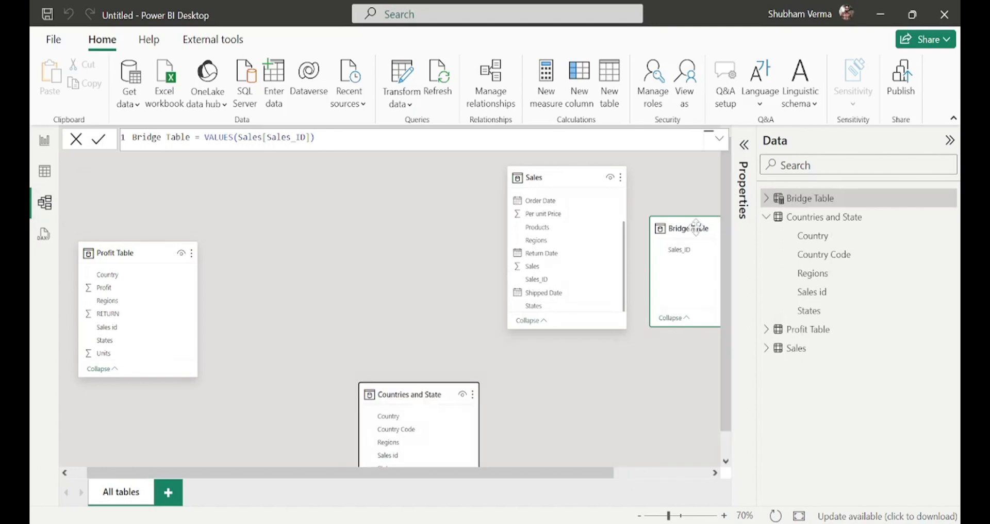
left_click_drag(696, 227, 341, 181)
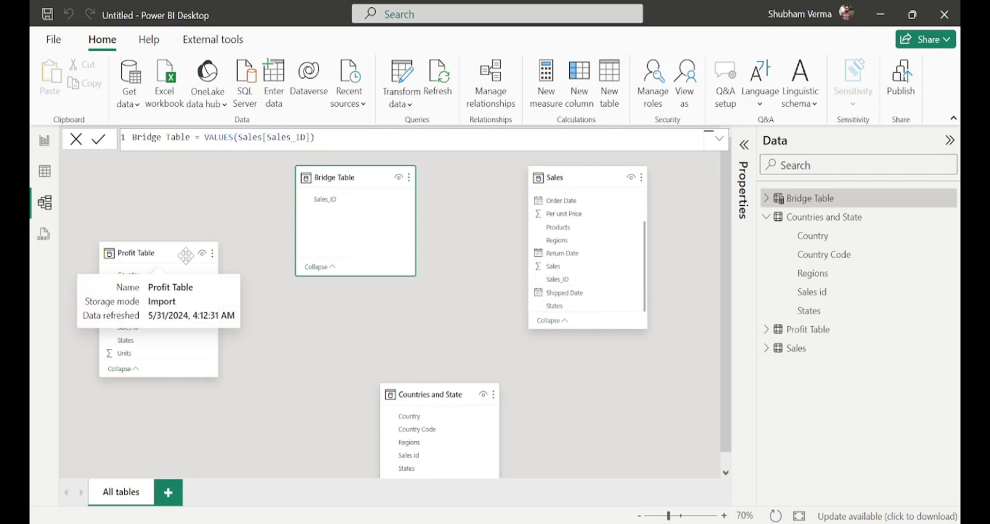
Create relationships from Bridge Table's Sales_ID to the sales ID columns of Profit Table, Sales, and Countries and State.
left_click(332, 200)
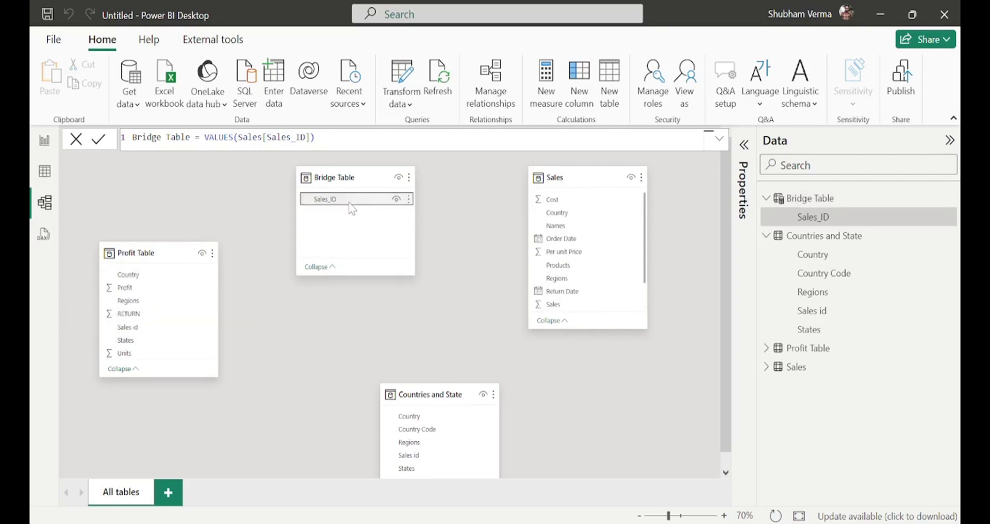
left_click_drag(351, 208, 135, 334)
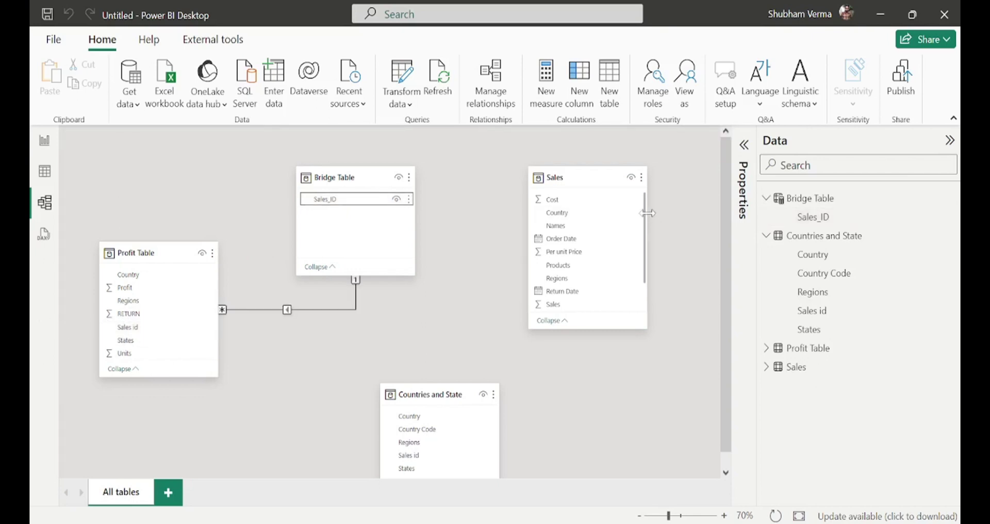
left_click_drag(646, 212, 648, 270)
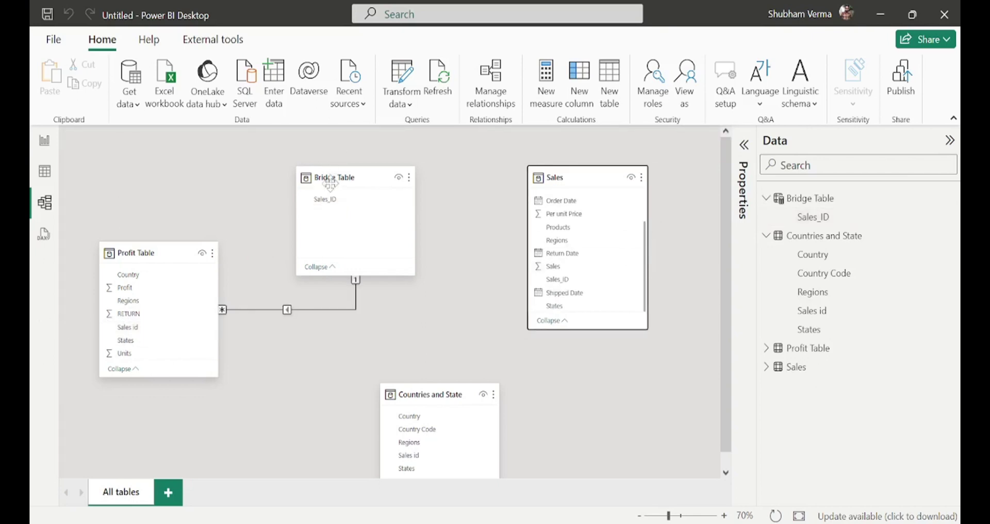
left_click_drag(334, 200, 565, 283)
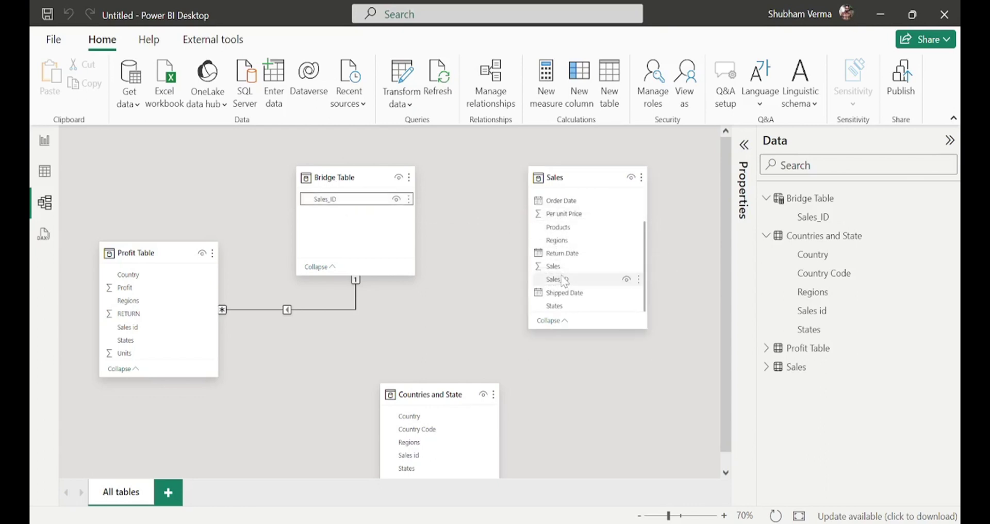
left_click_drag(429, 393, 432, 370)
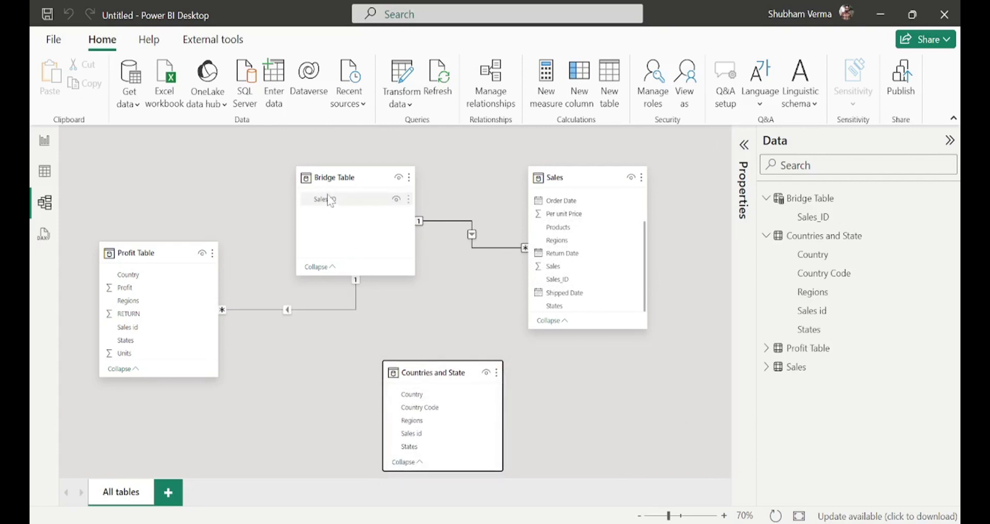
left_click_drag(330, 205, 420, 434)
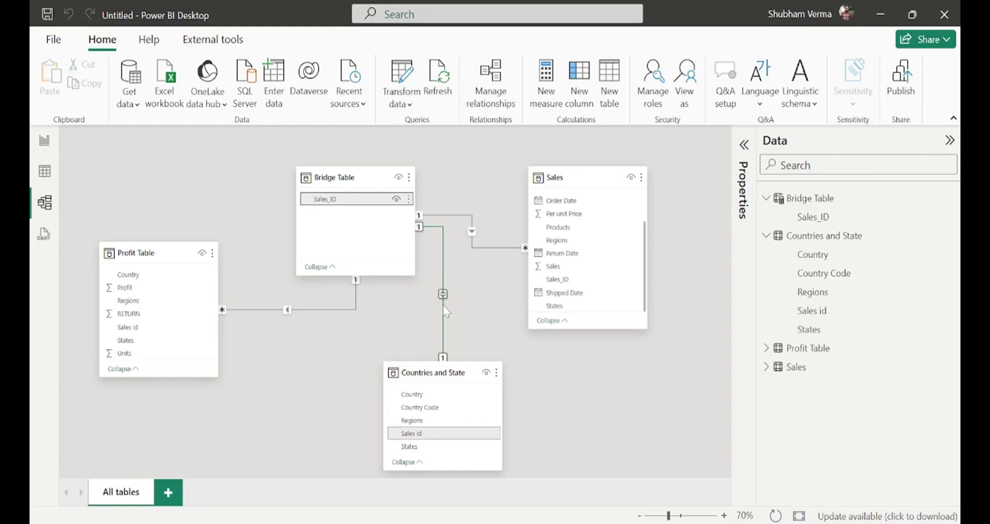
Replace the fields of the report's table visual with Sales_ID from Bridge Table and Profit from Profit Table.
left_click(45, 141)
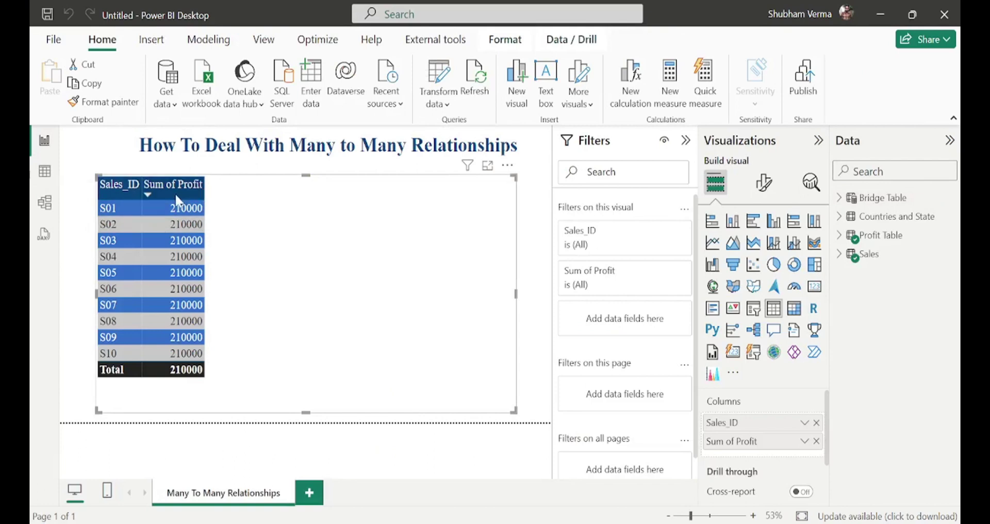
left_click(816, 422)
left_click(816, 422)
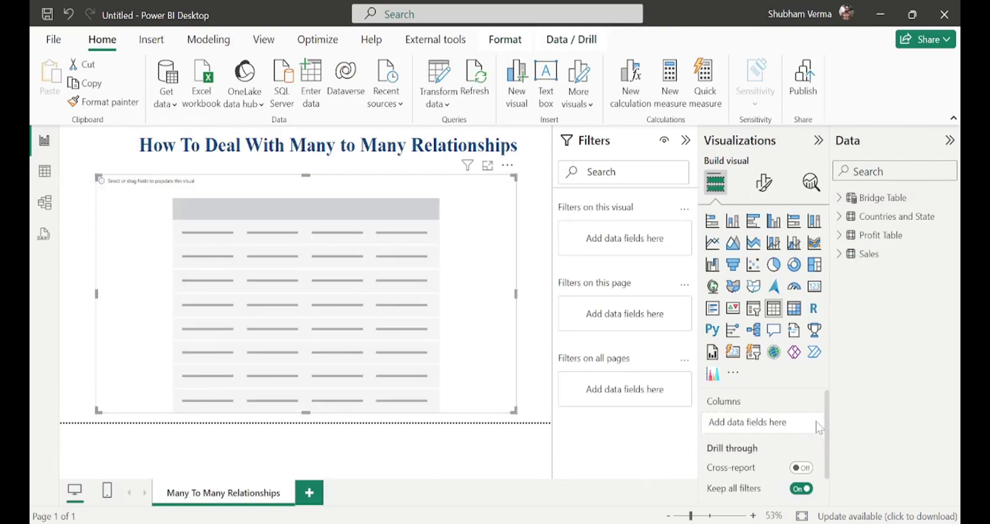
left_click(841, 200)
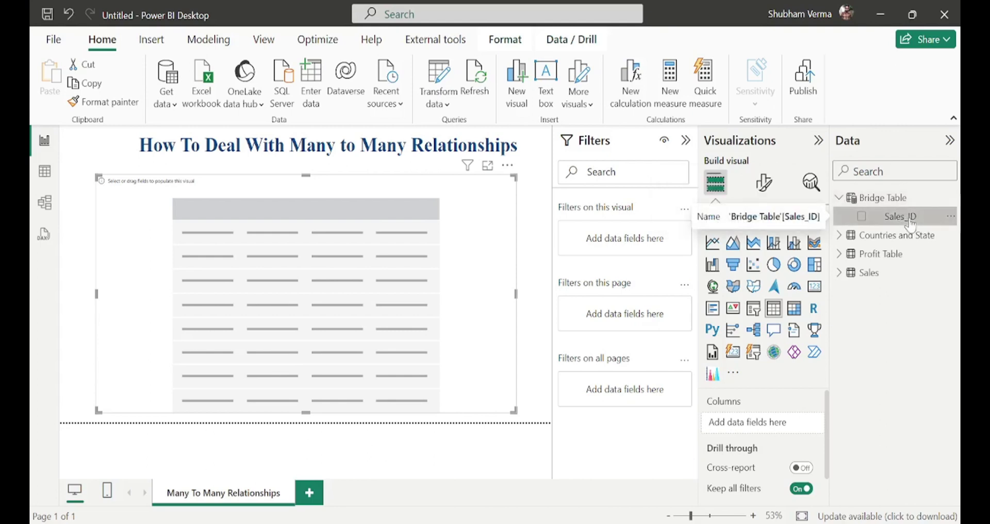
left_click_drag(909, 222, 317, 277)
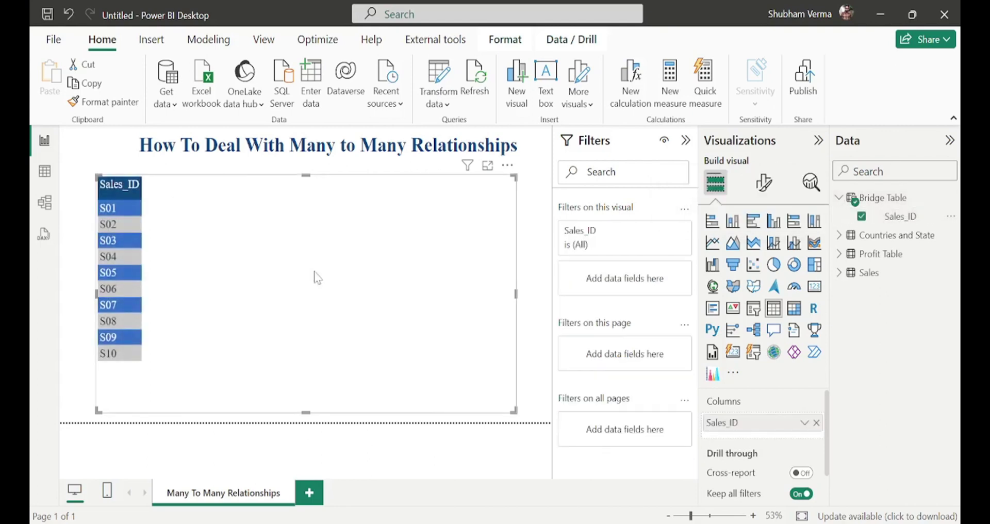
left_click(840, 199)
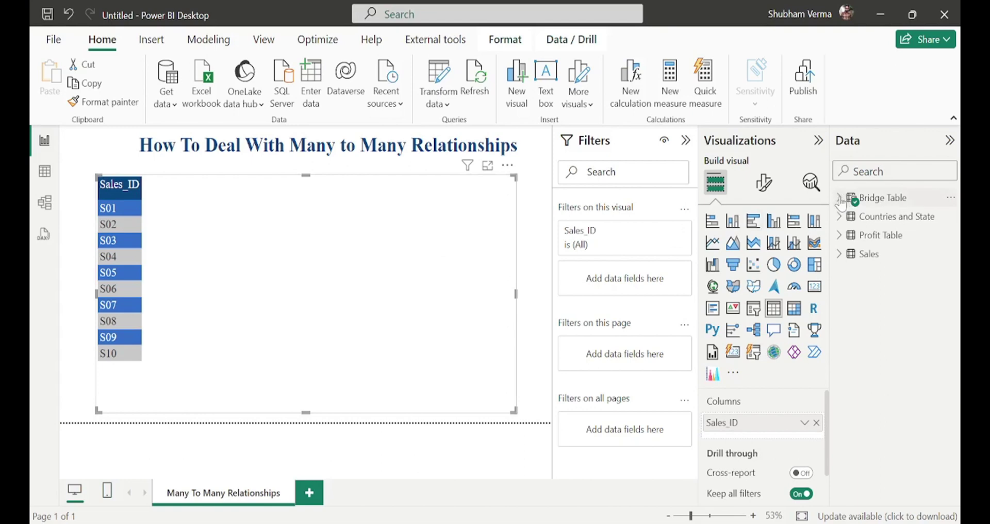
left_click(840, 236)
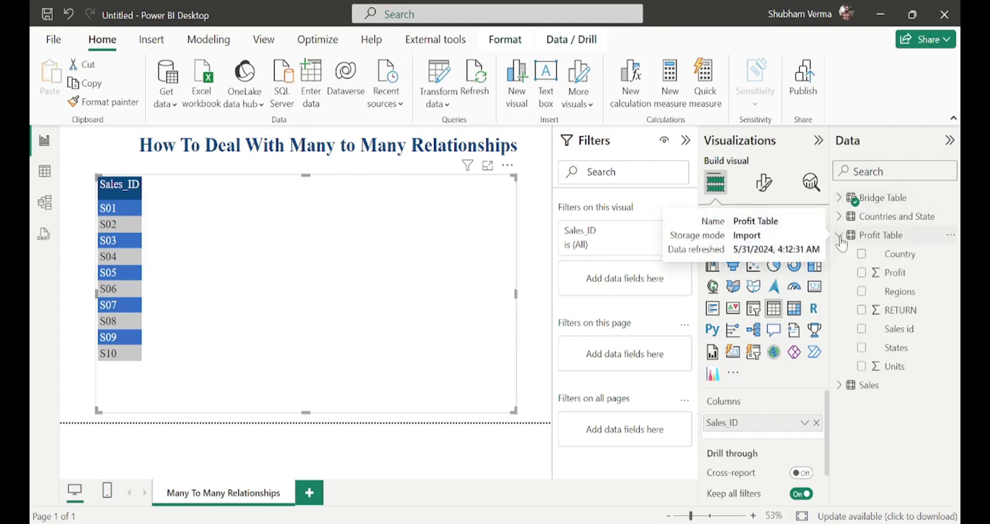
left_click_drag(894, 272, 324, 313)
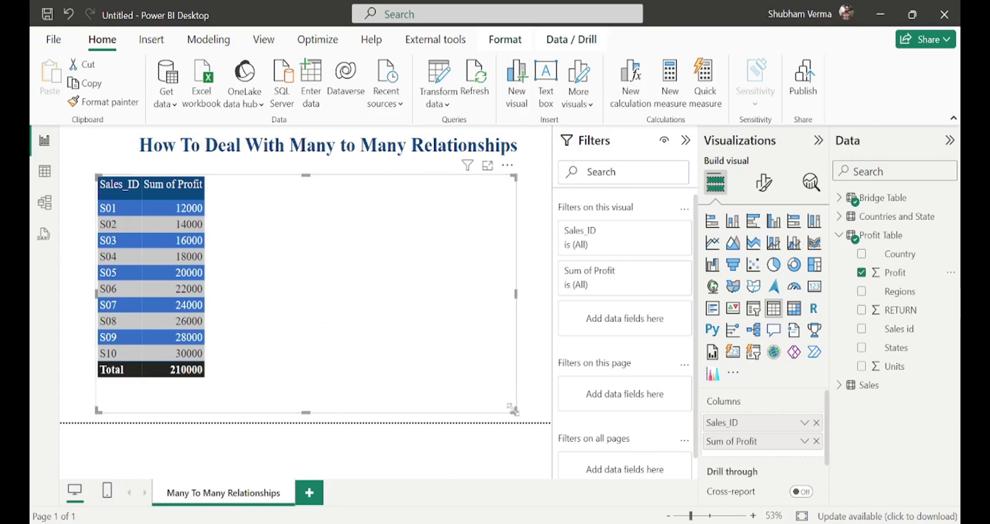
Shrink the table visual and add a compact card beside it showing Profit from Profit Table.
left_click_drag(513, 410, 355, 364)
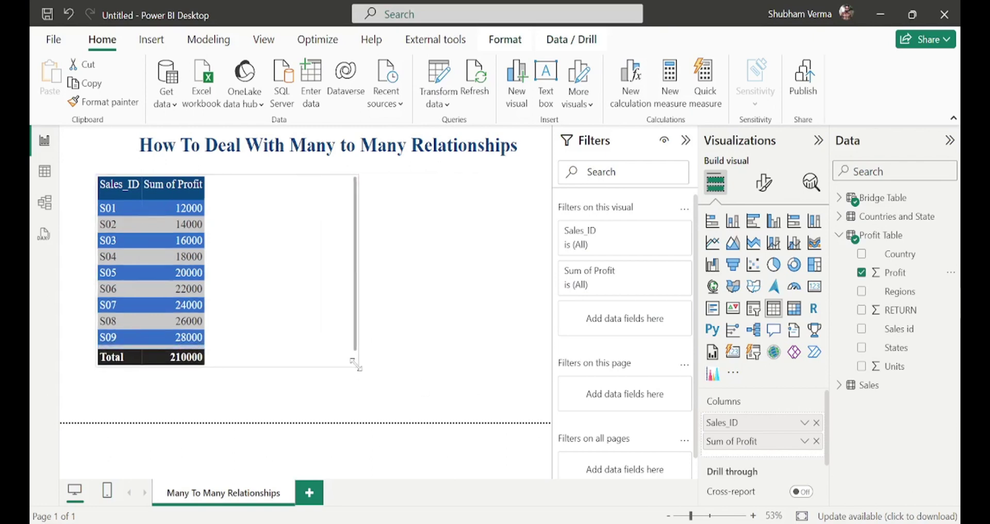
left_click(450, 322)
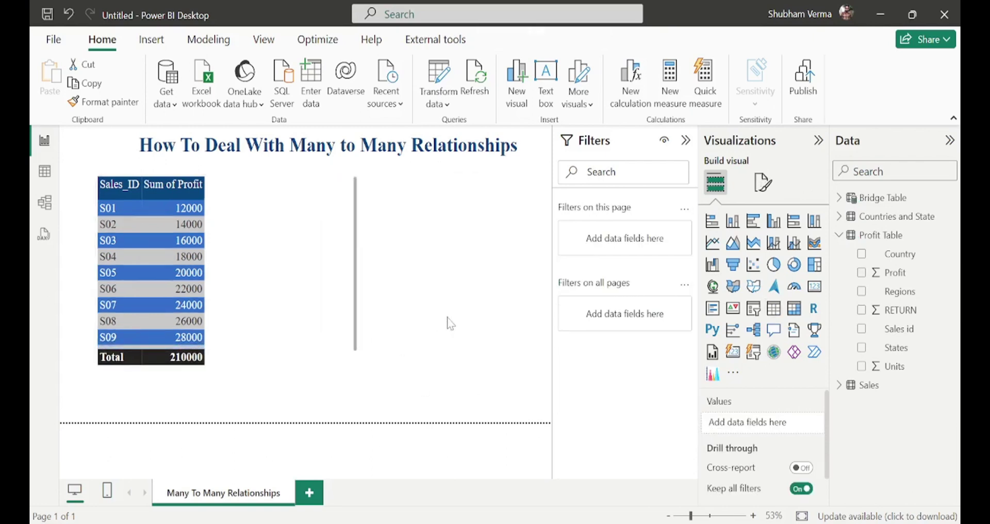
left_click(814, 287)
left_click_drag(442, 365, 446, 253)
left_click_drag(896, 274, 473, 211)
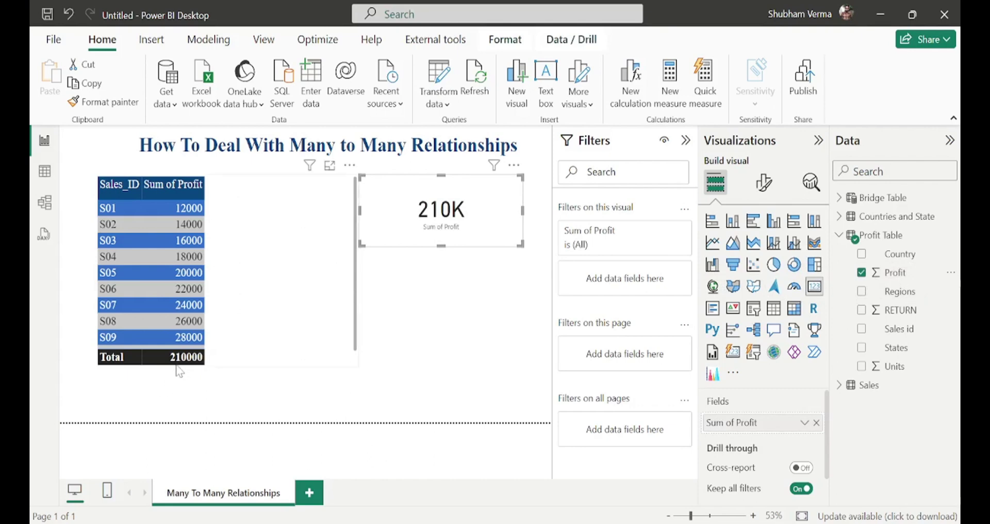
Add a slicer below the card using Sales_ID from Bridge Table.
left_click(449, 255)
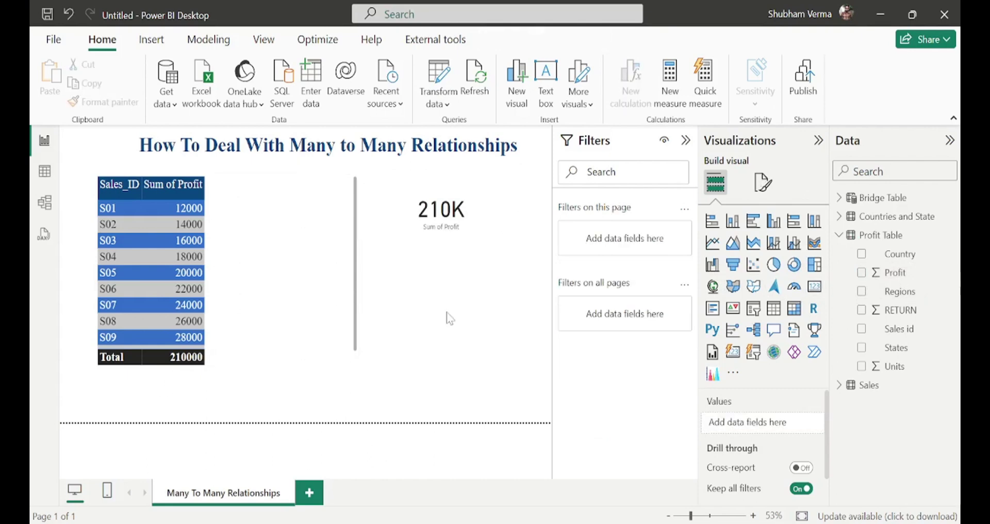
left_click(753, 309)
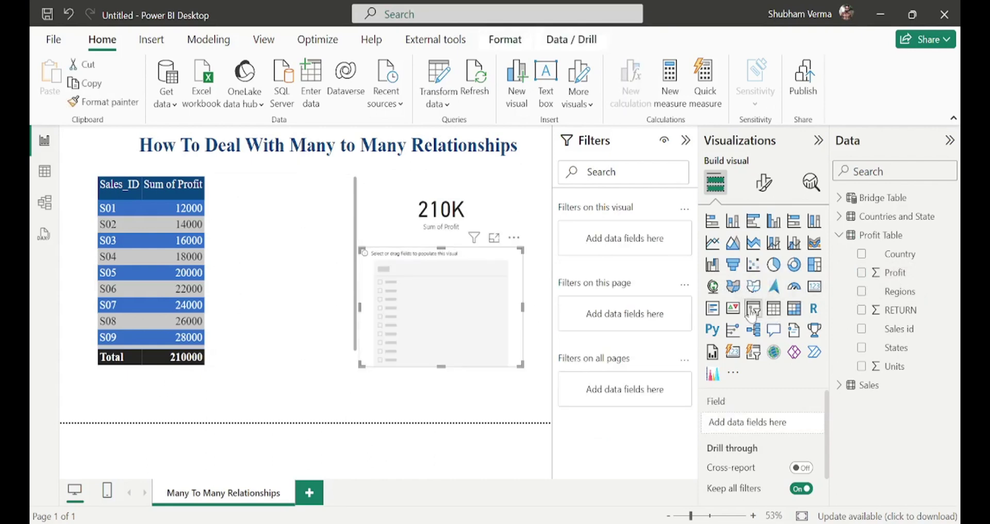
left_click(839, 235)
left_click(839, 198)
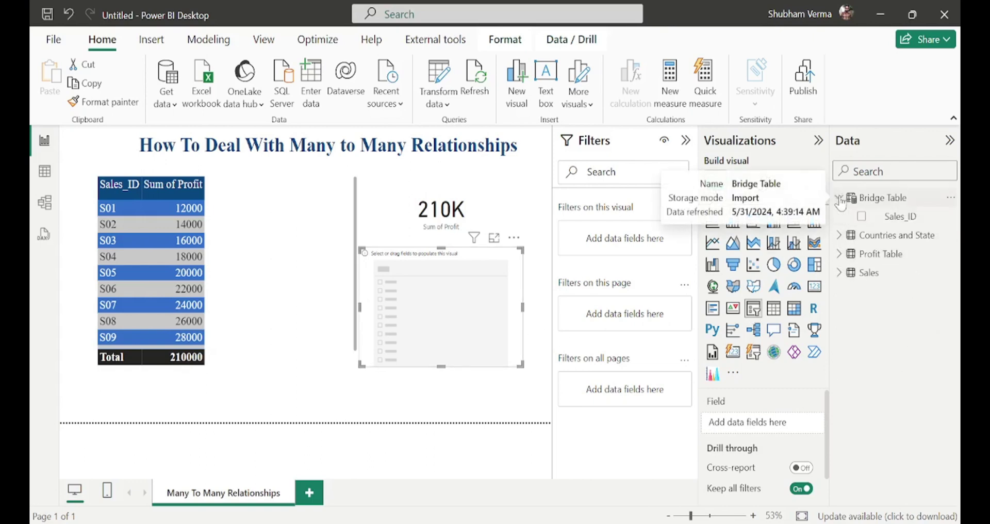
left_click_drag(900, 216, 469, 340)
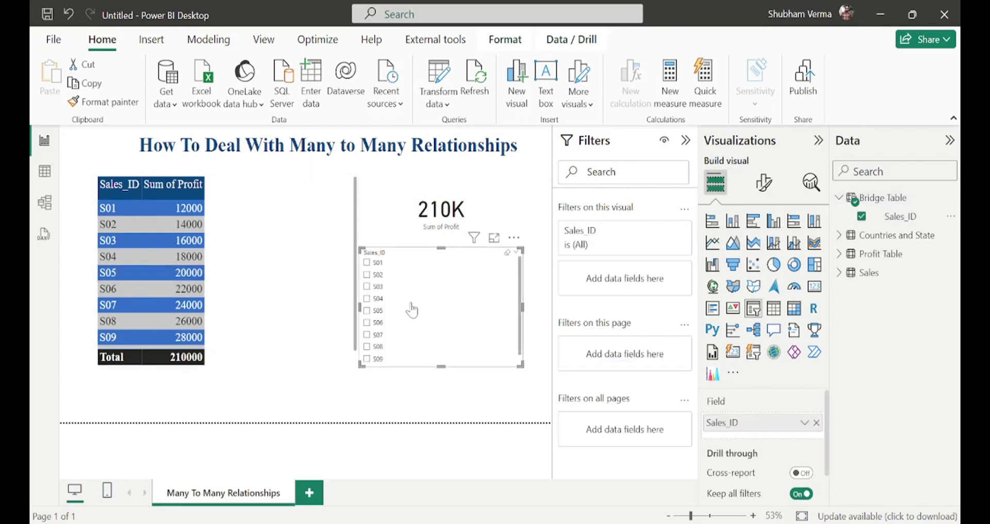
Test the Sales_ID slicer by selecting and clearing S03, and narrow the slicer slightly.
left_click(367, 287)
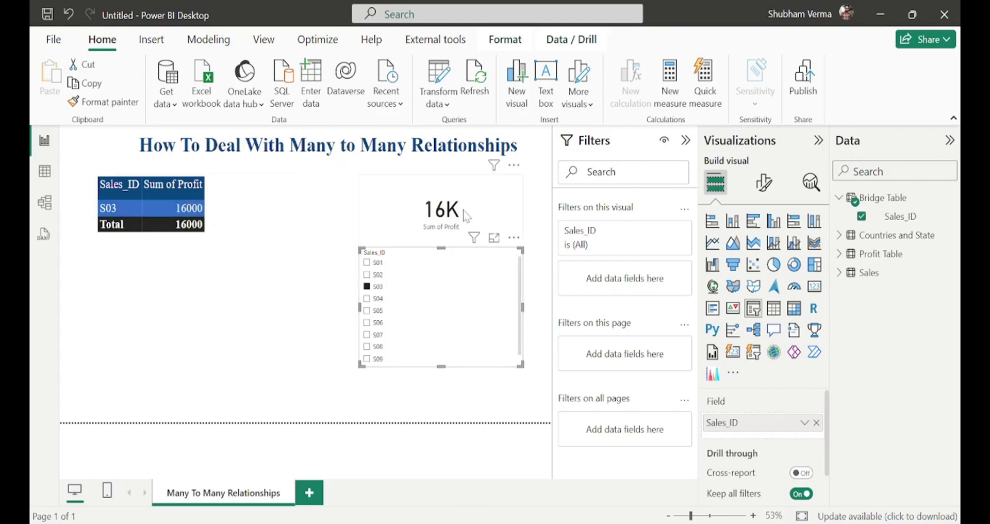
left_click_drag(363, 366, 379, 366)
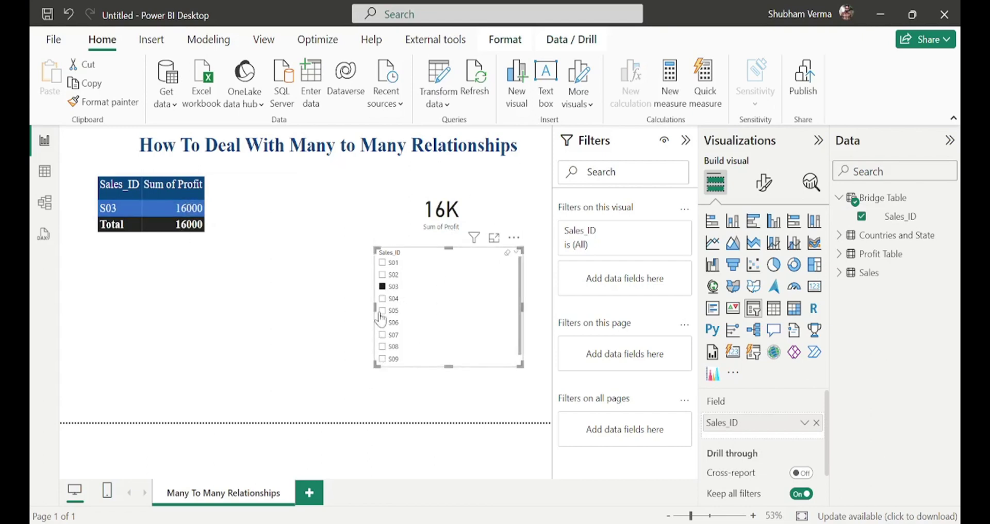
left_click(383, 288)
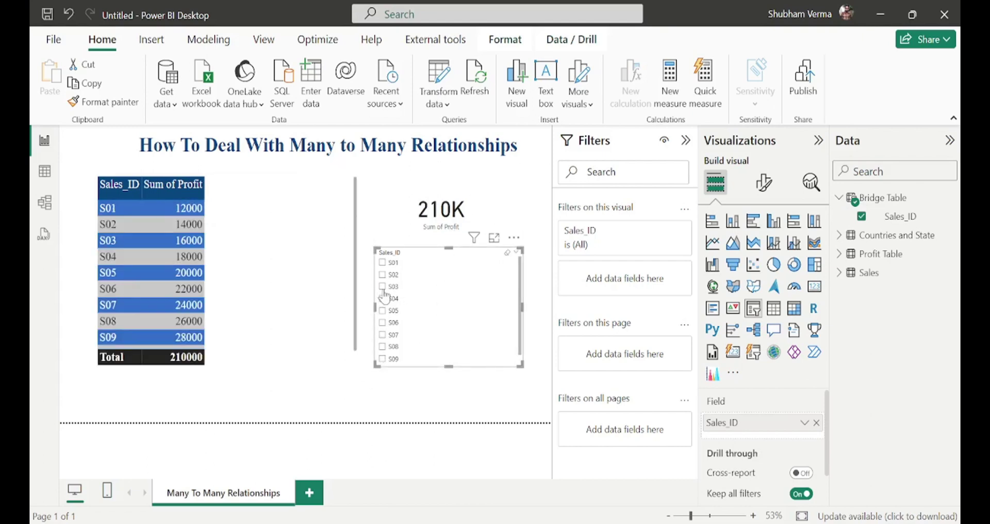
Add Cost from Sales to the table visual, and check the Bridge Table relationships in the model diagram.
left_click(289, 312)
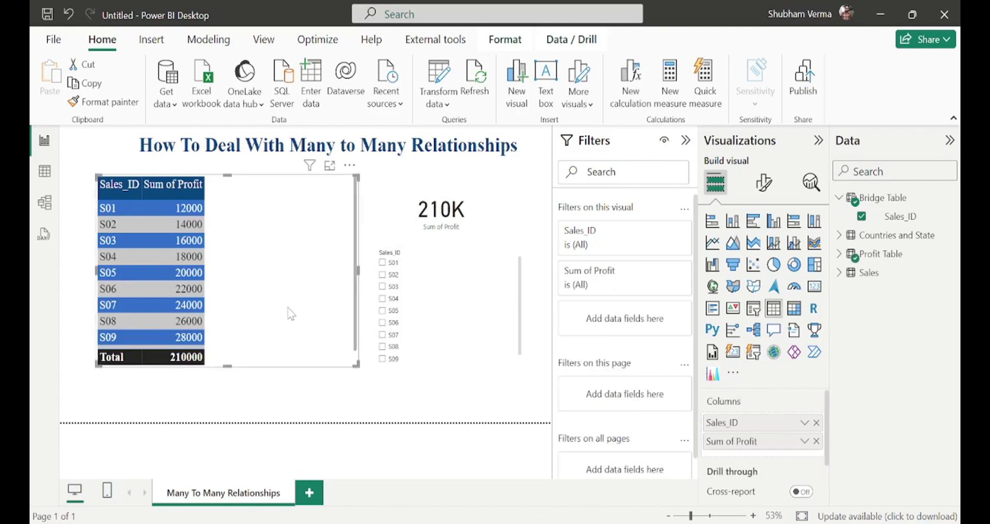
left_click(839, 273)
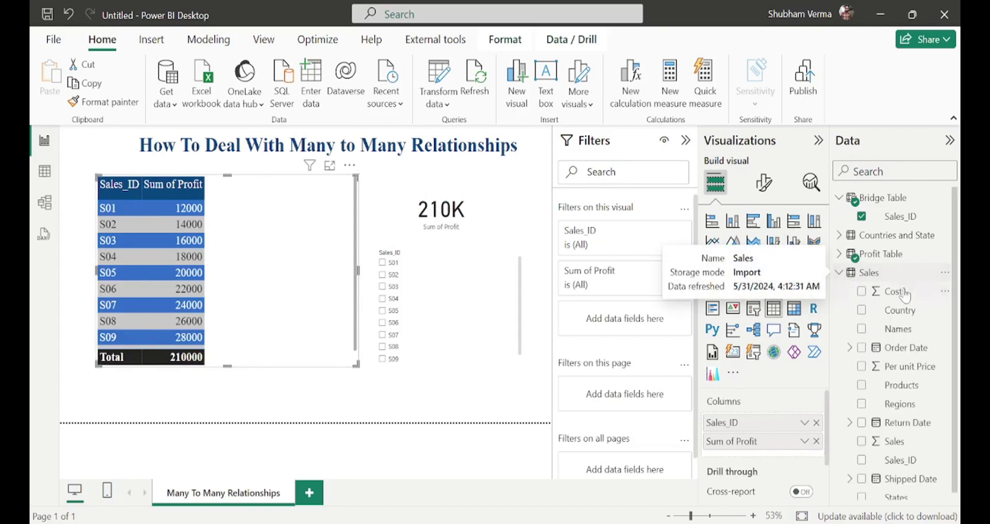
left_click_drag(903, 298, 303, 287)
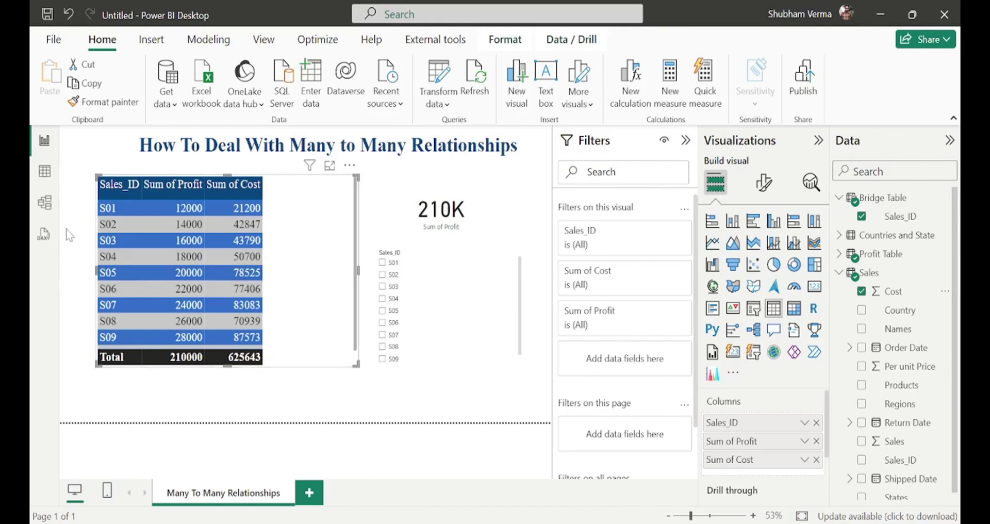
left_click(44, 202)
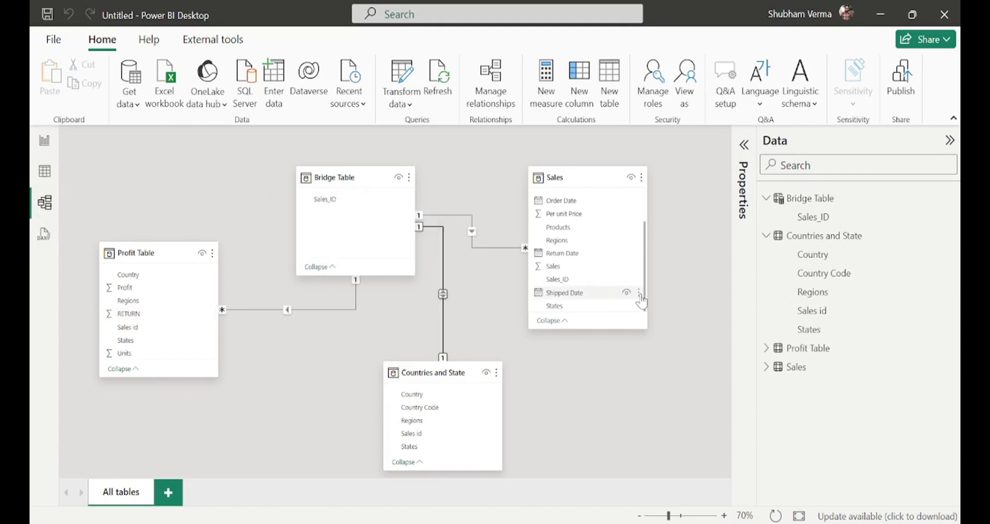
left_click(46, 144)
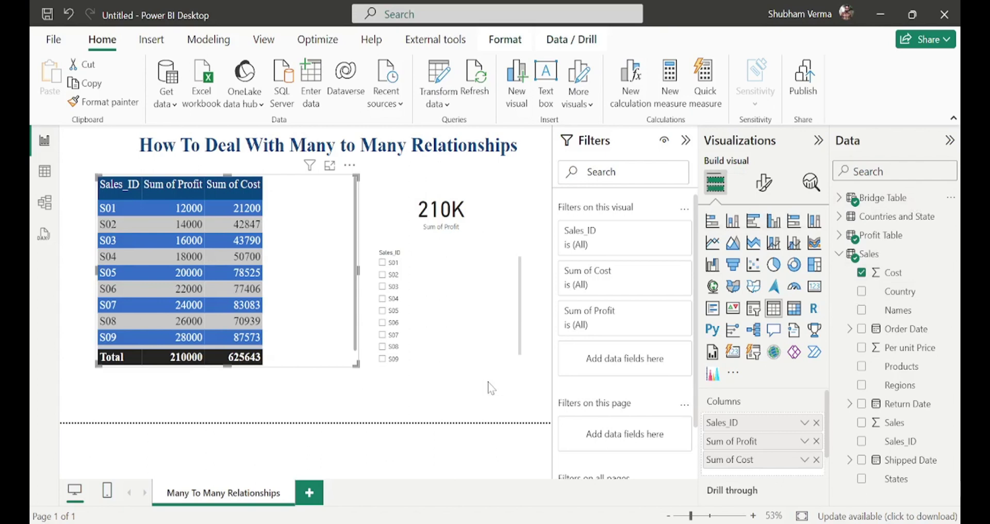
Delete Bridge Table from the model and repair the broken table visual and slicer by removing their invalid fields.
right_click(900, 197)
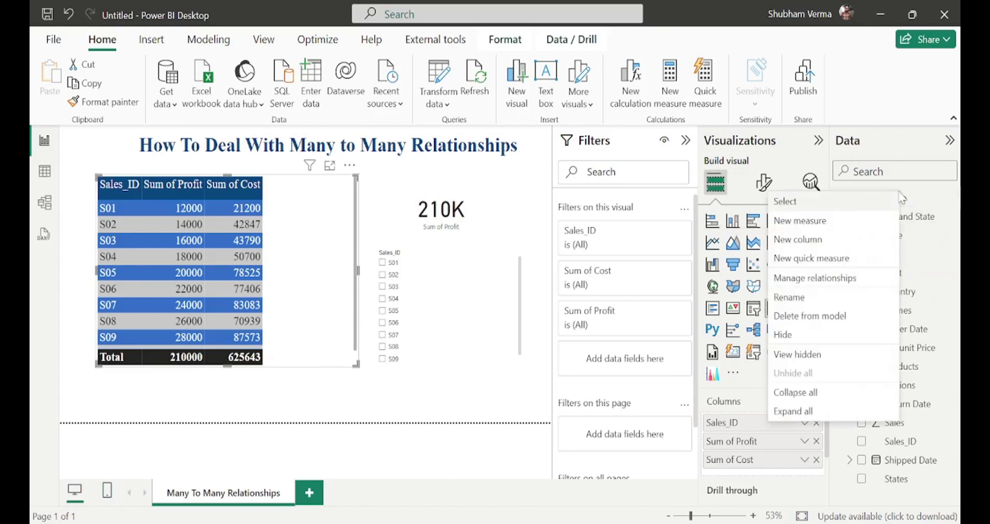
left_click(811, 316)
left_click(587, 301)
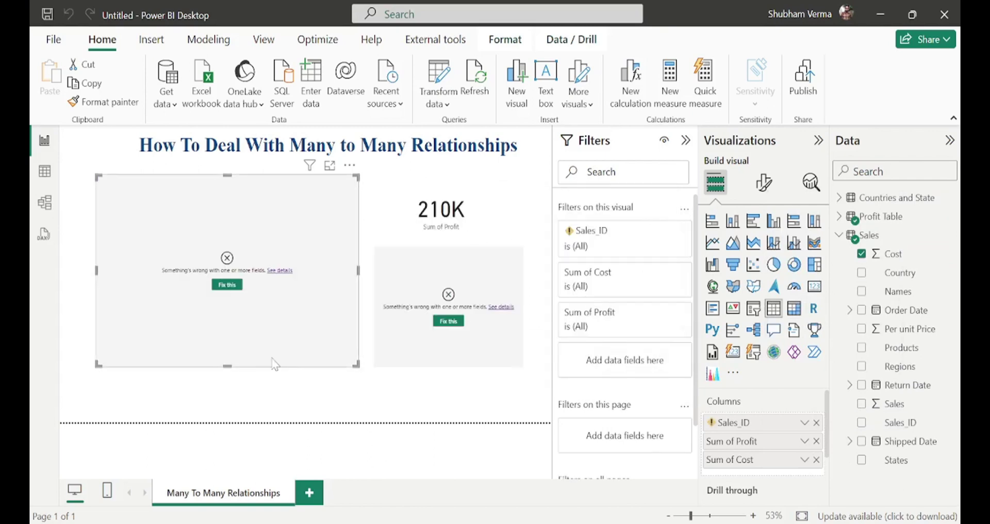
left_click(227, 285)
left_click(452, 322)
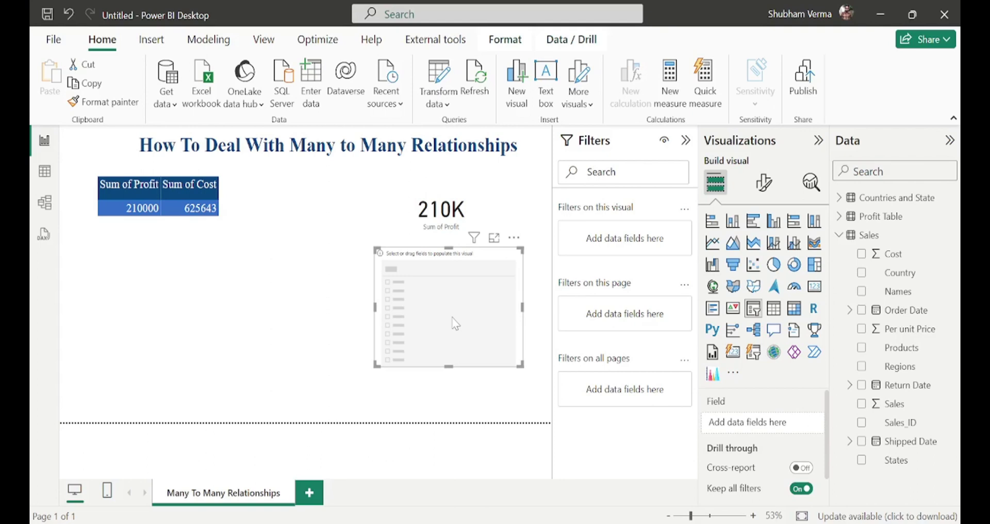
Switch to Power Query Editor and append Profit Table, Countries and State, and Sales into a new query.
left_click(444, 105)
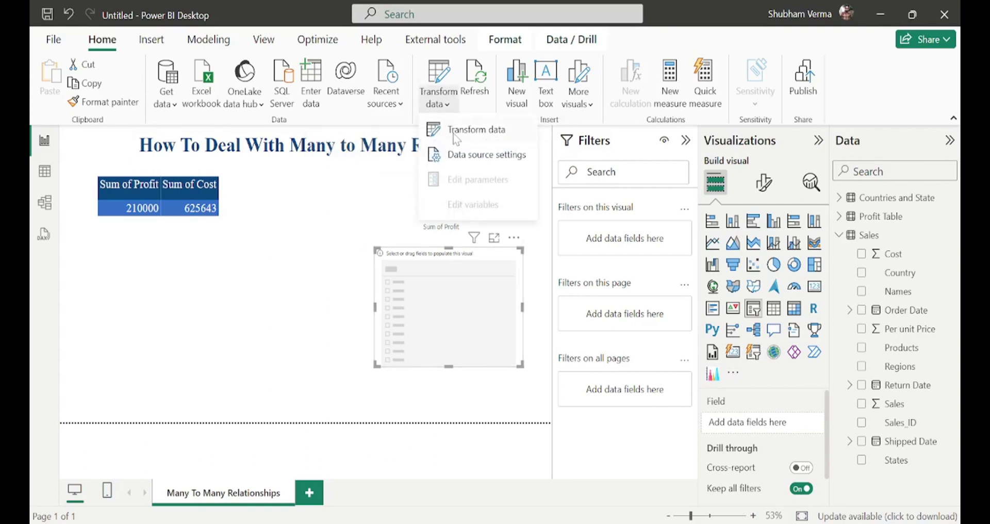
left_click(455, 132)
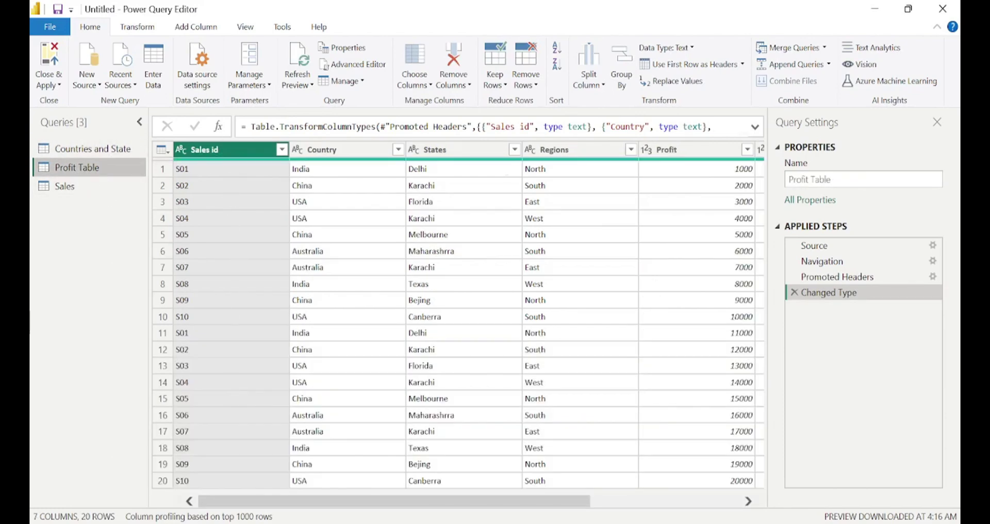
left_click(829, 66)
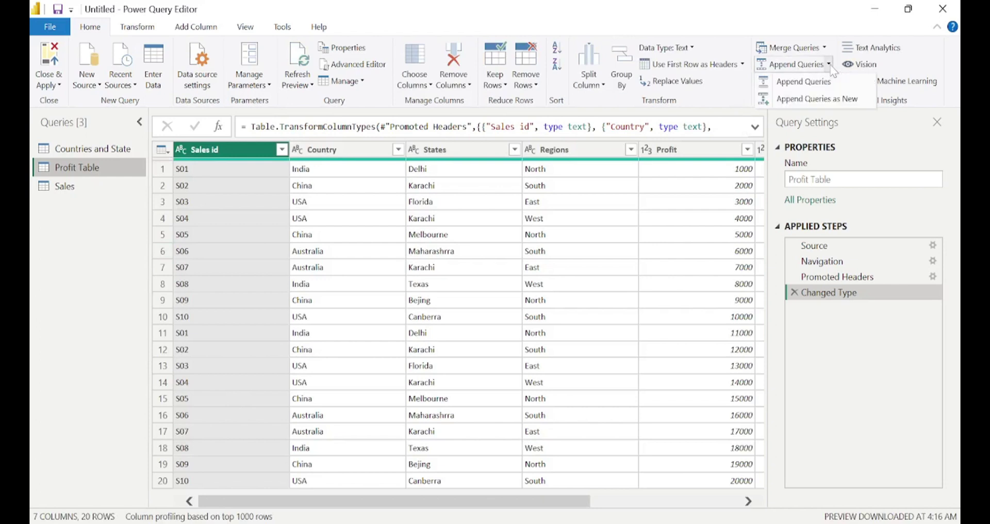
left_click(822, 101)
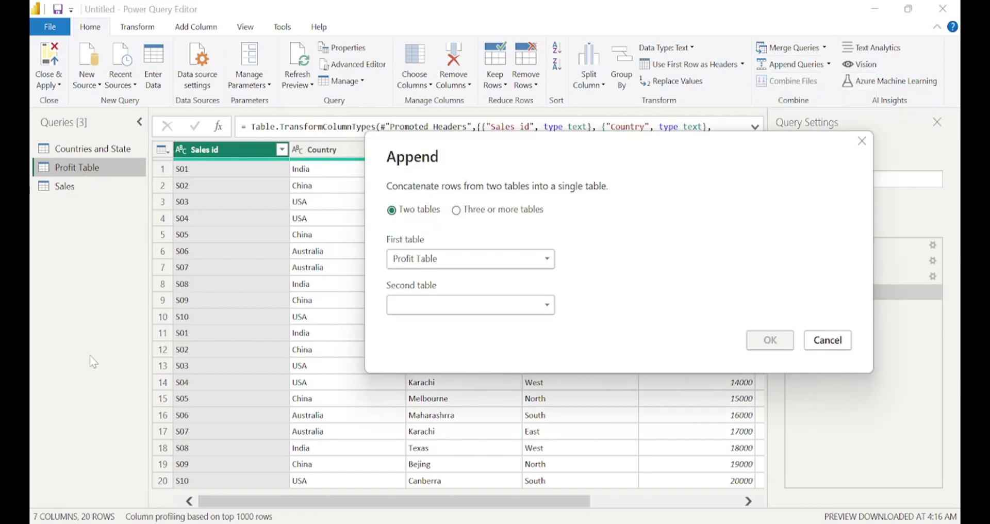
left_click(459, 213)
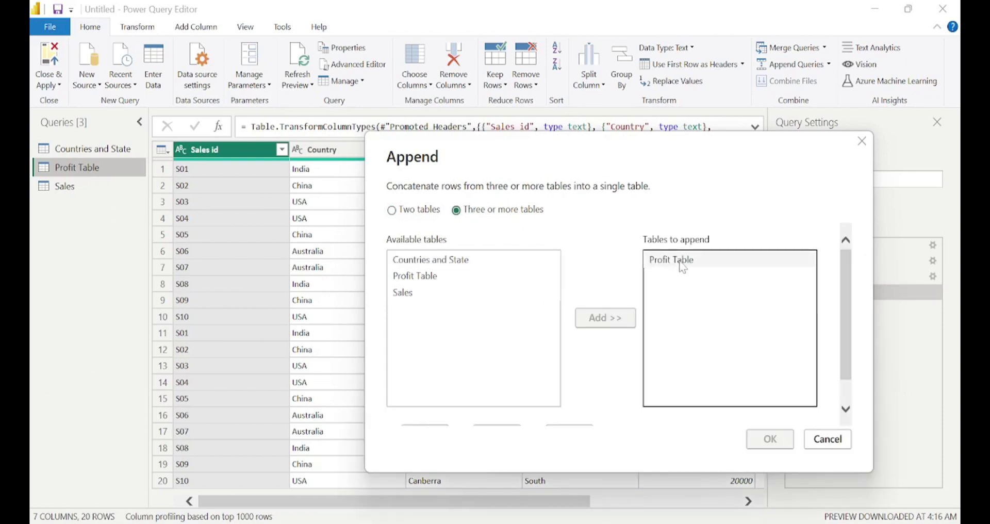
left_click(434, 262)
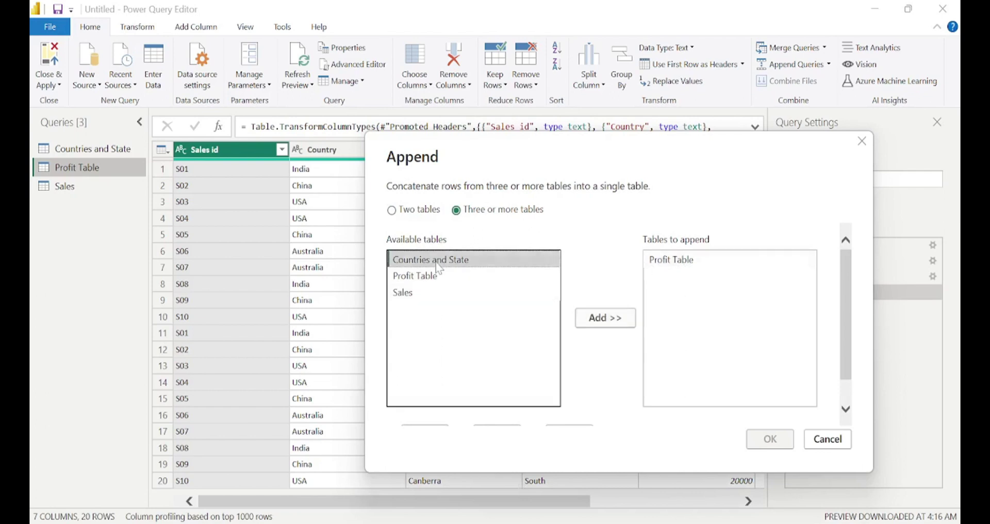
left_click(617, 321)
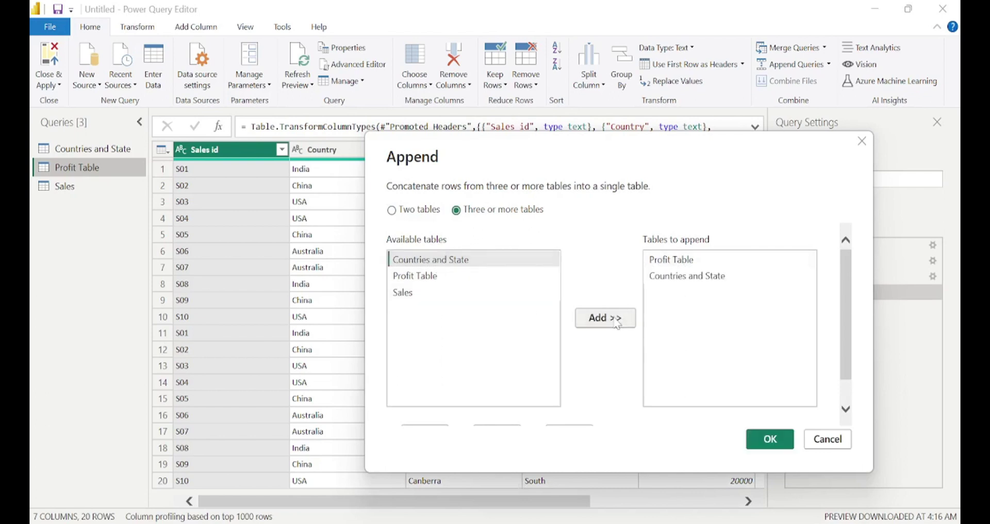
left_click(408, 293)
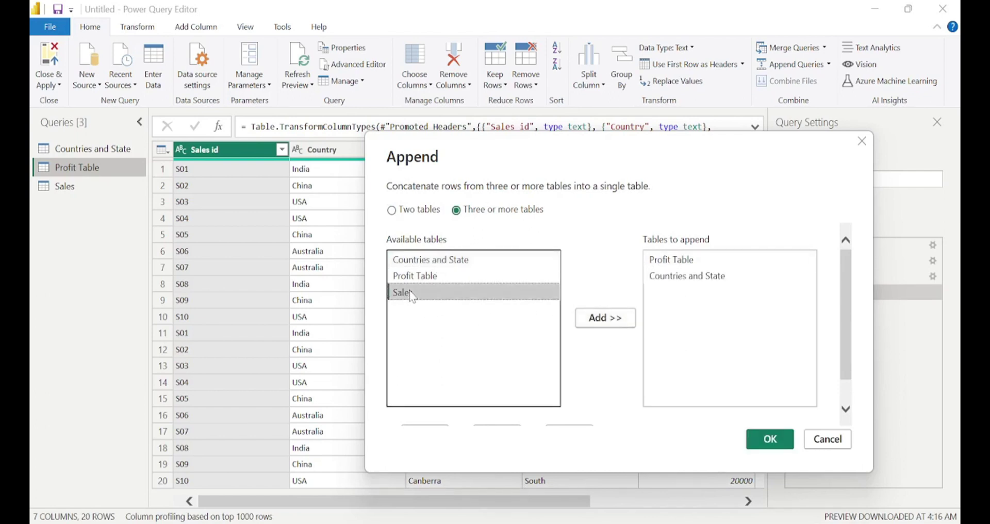
left_click(617, 321)
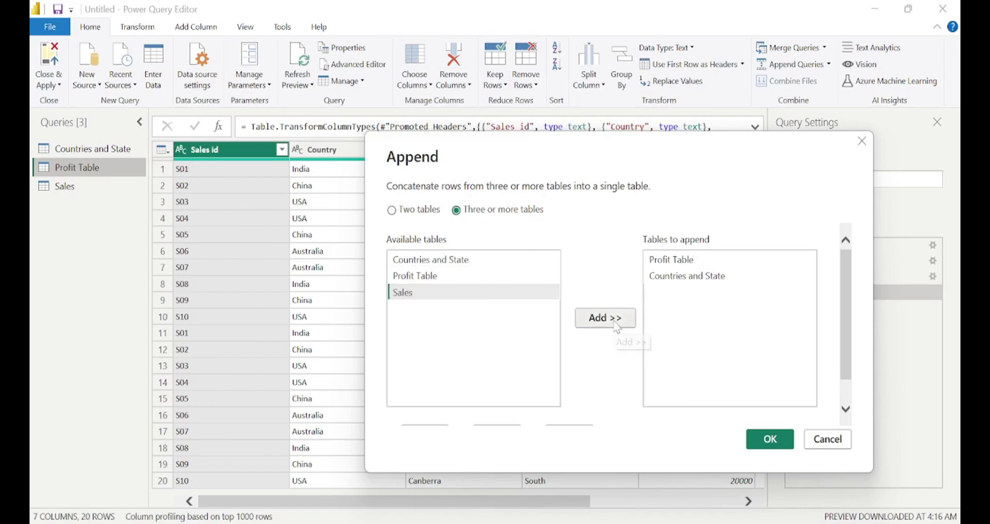
left_click(770, 440)
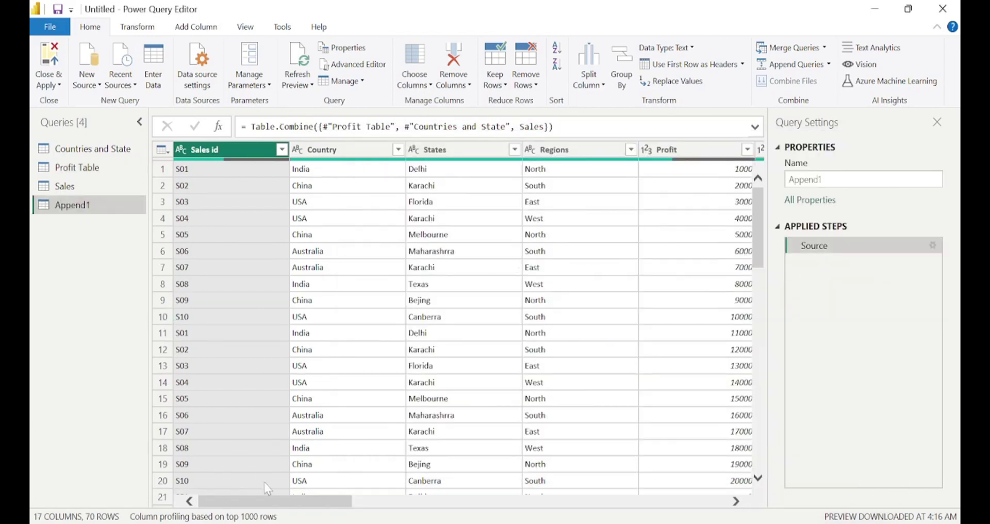
Keep only the Sales id column in the appended query and remove its duplicate values.
left_click_drag(280, 501, 607, 501)
left_click(232, 153)
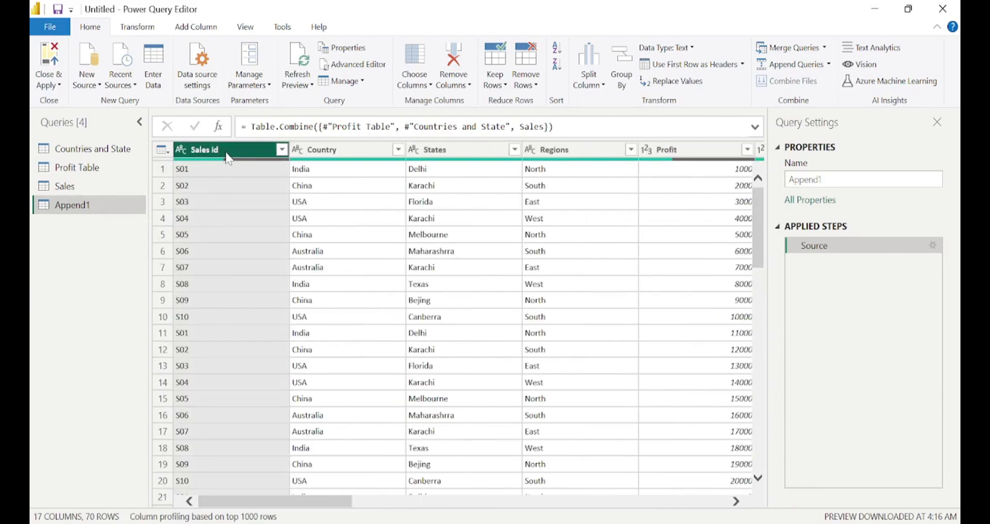
right_click(228, 159)
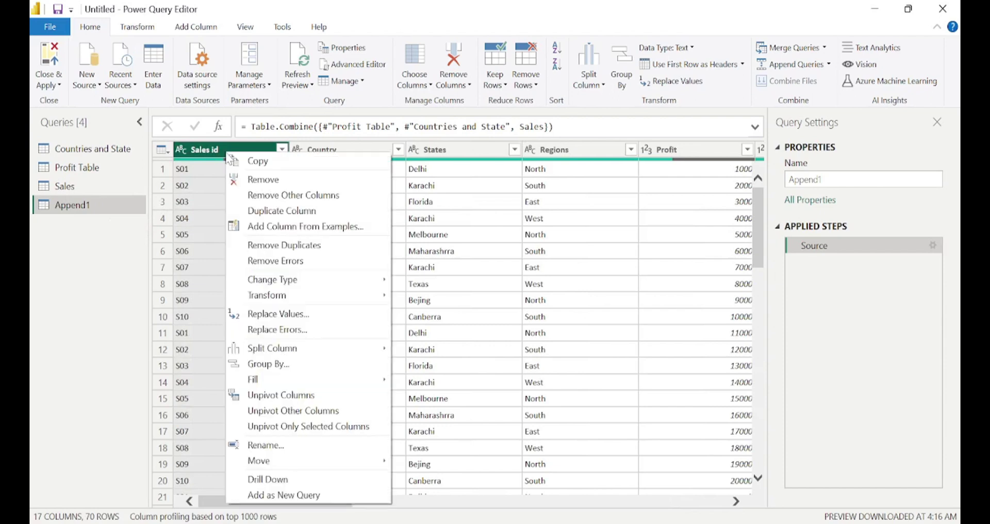
left_click(276, 193)
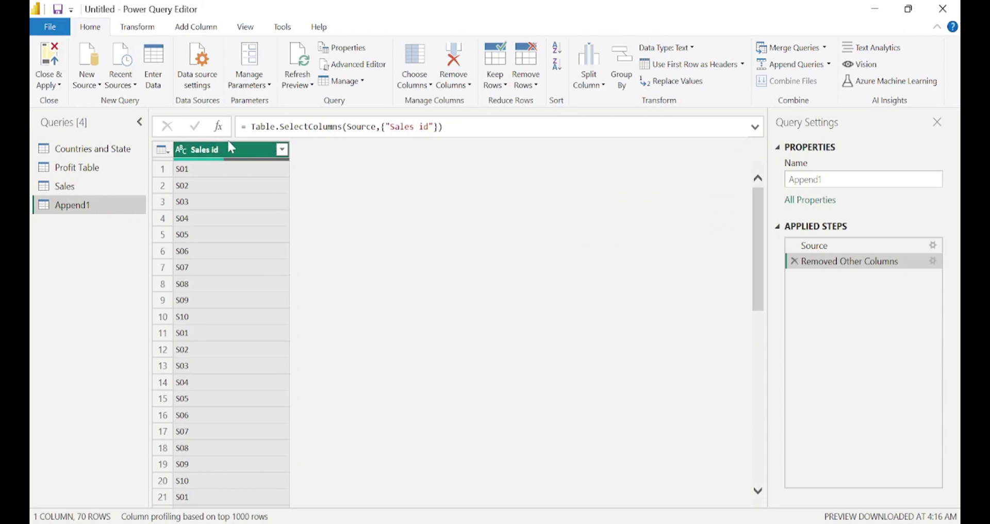
right_click(227, 155)
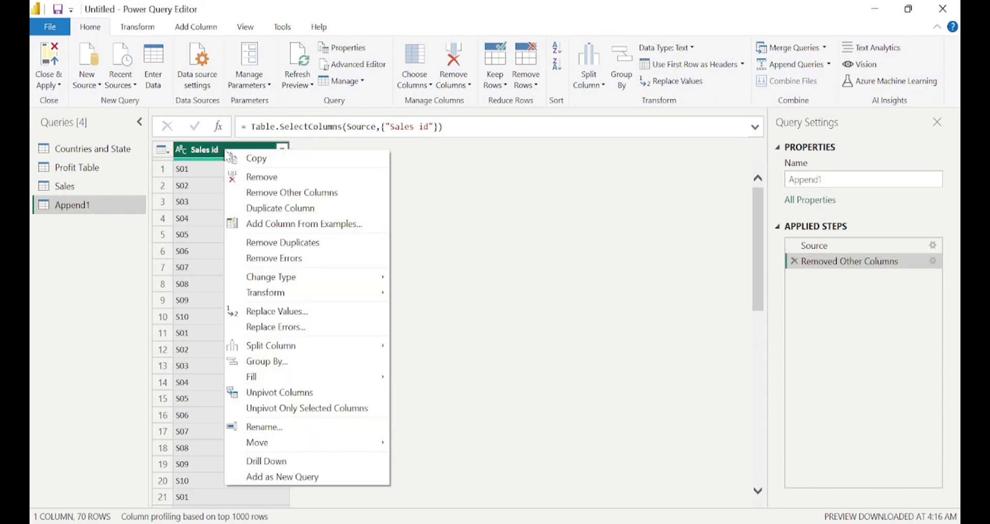
left_click(273, 242)
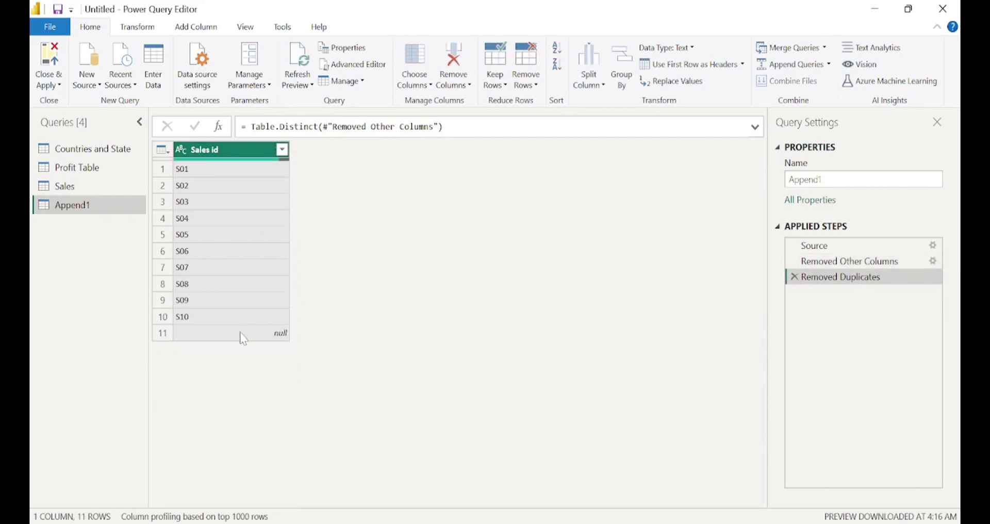
Filter the null value out of the Sales id column.
left_click(282, 150)
left_click(77, 329)
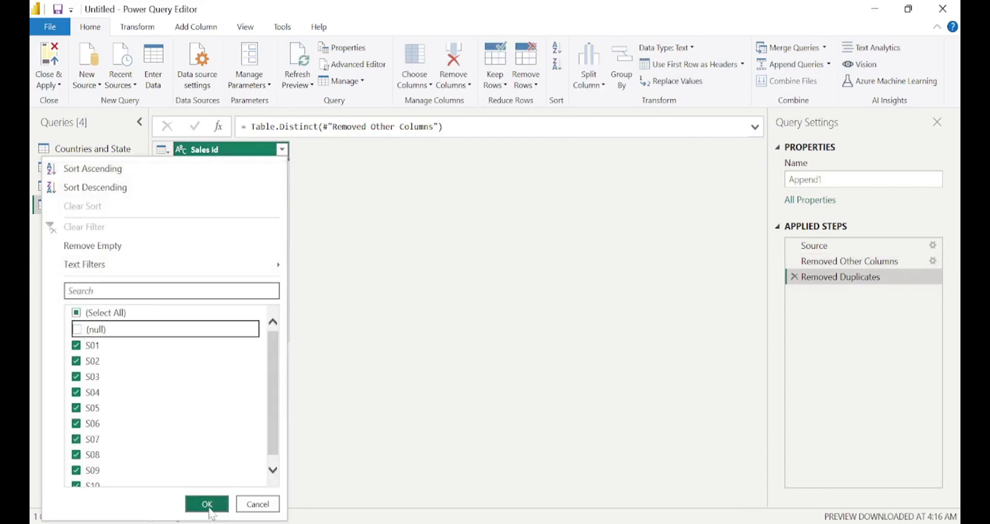
left_click(209, 507)
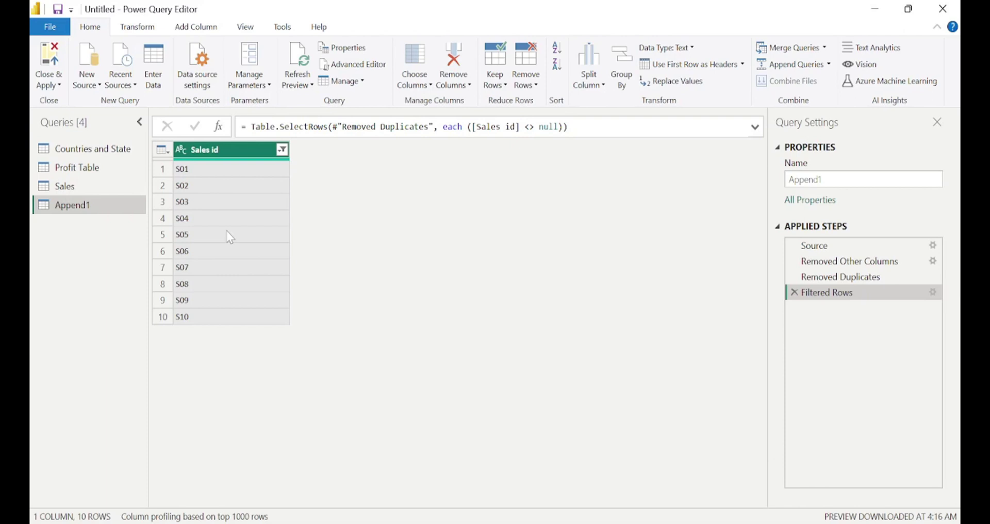
Rename the appended query as Bridge Table, then close the query editor and apply the changes.
double_click(101, 205)
type("Br")
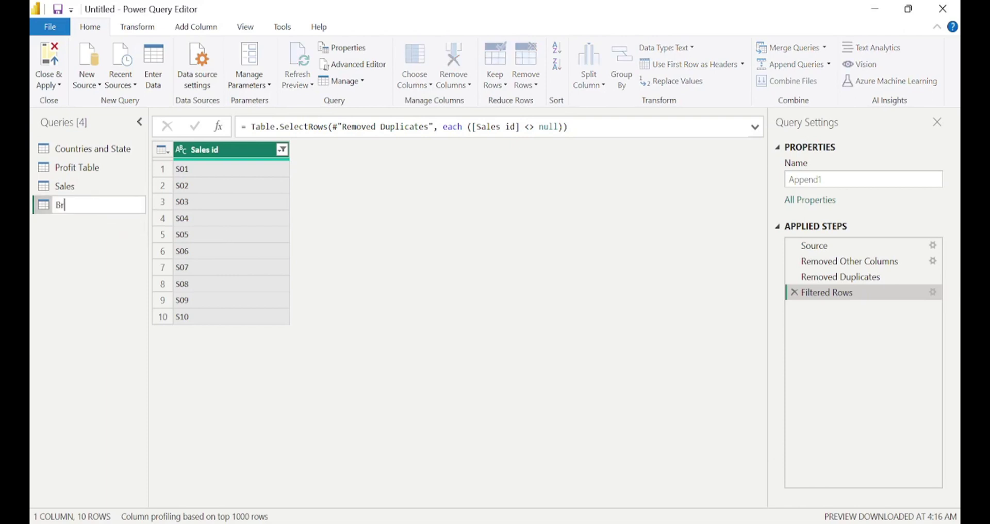
type("idge Table")
key("Return")
left_click(50, 83)
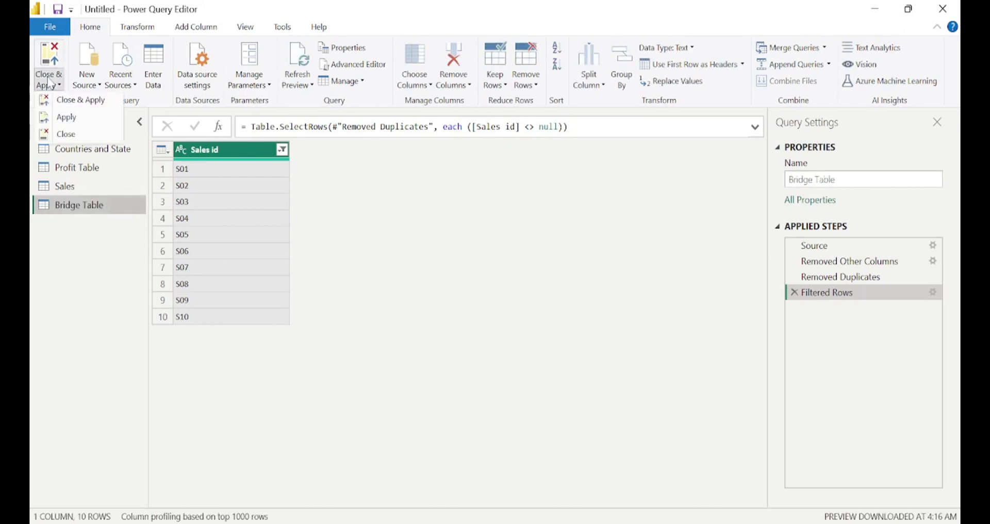
left_click(66, 101)
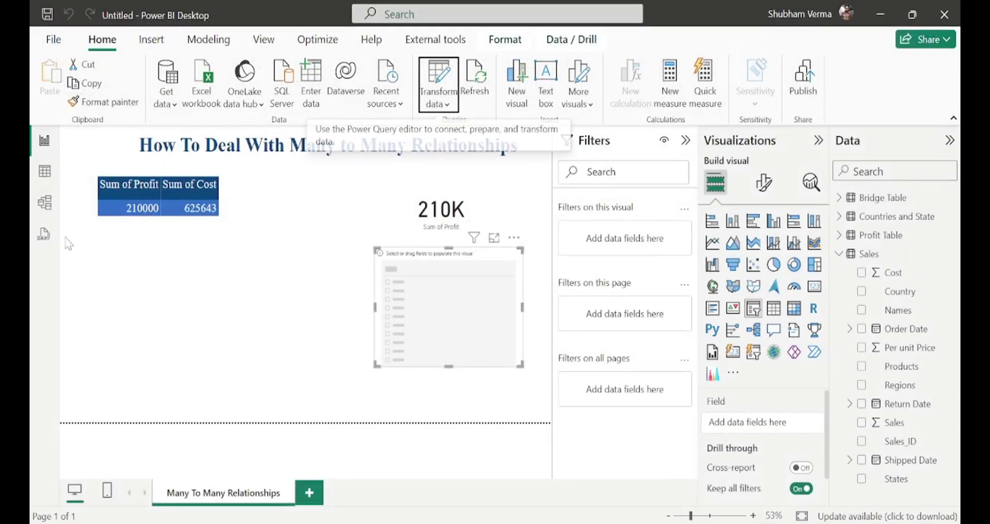
In the model diagram, place Bridge Table between Profit Table and Sales and relate its Sales id to the sales ID column of each.
left_click(46, 206)
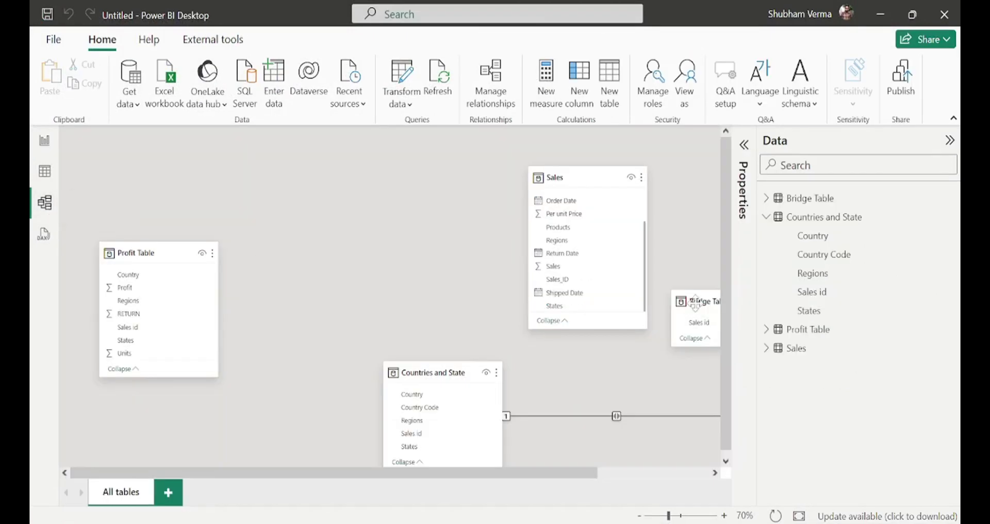
left_click_drag(695, 303, 292, 181)
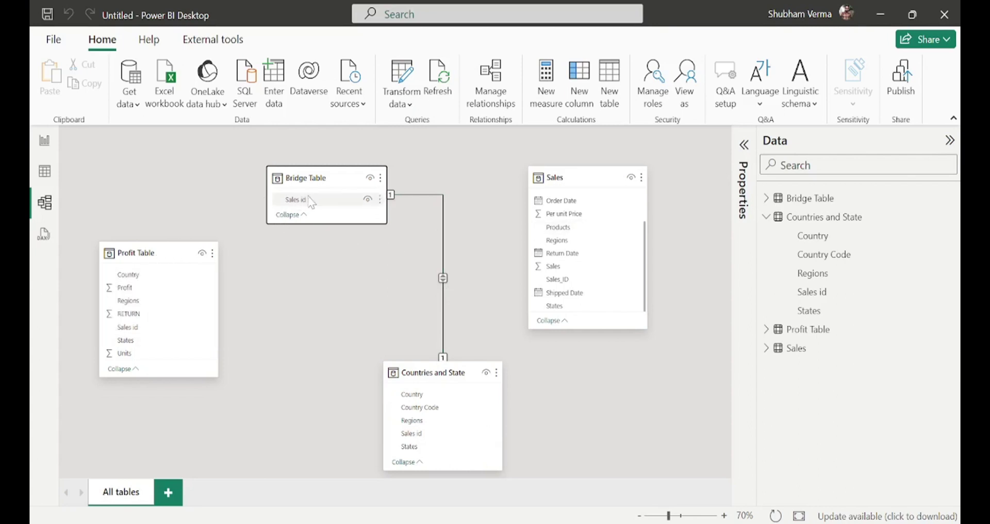
left_click_drag(308, 199, 129, 327)
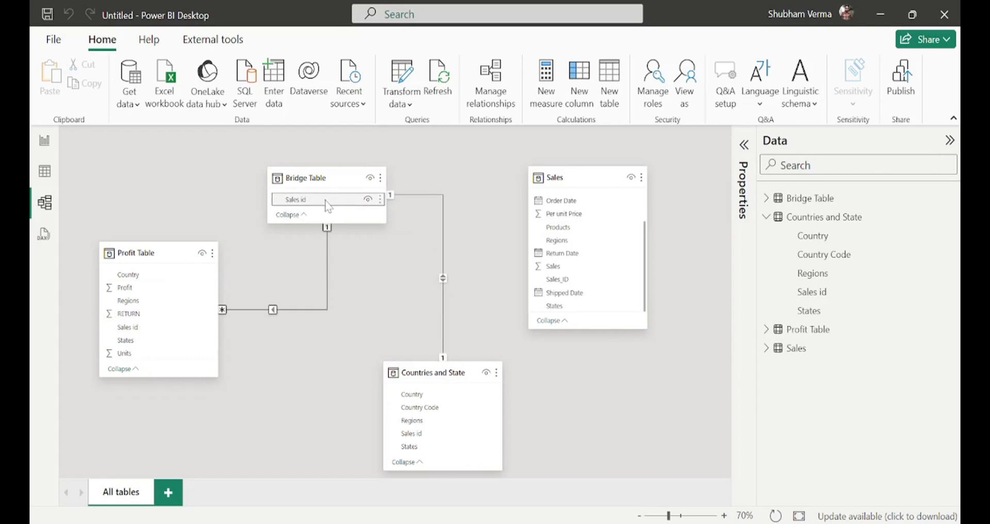
left_click_drag(328, 202, 580, 283)
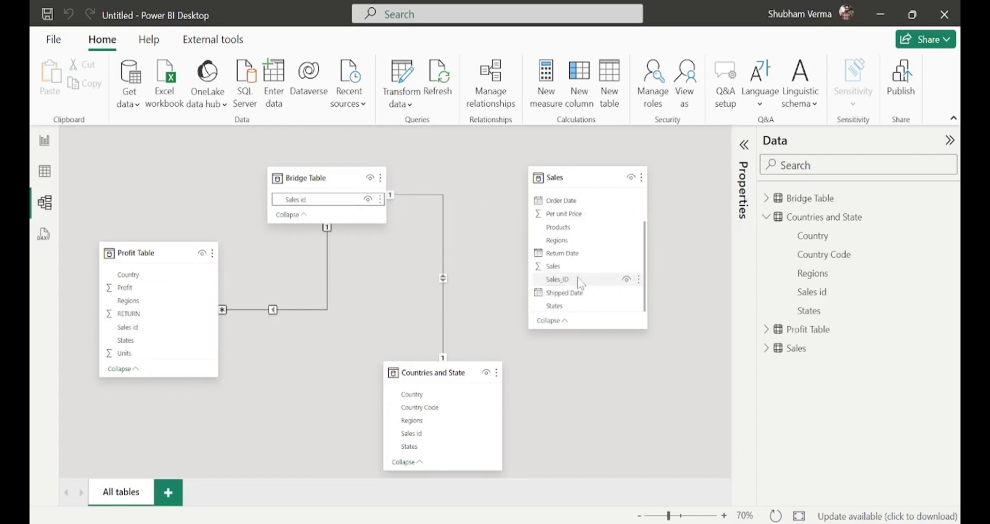
Add Sales id from Bridge Table to the report's table visual and make it the first column.
left_click(45, 142)
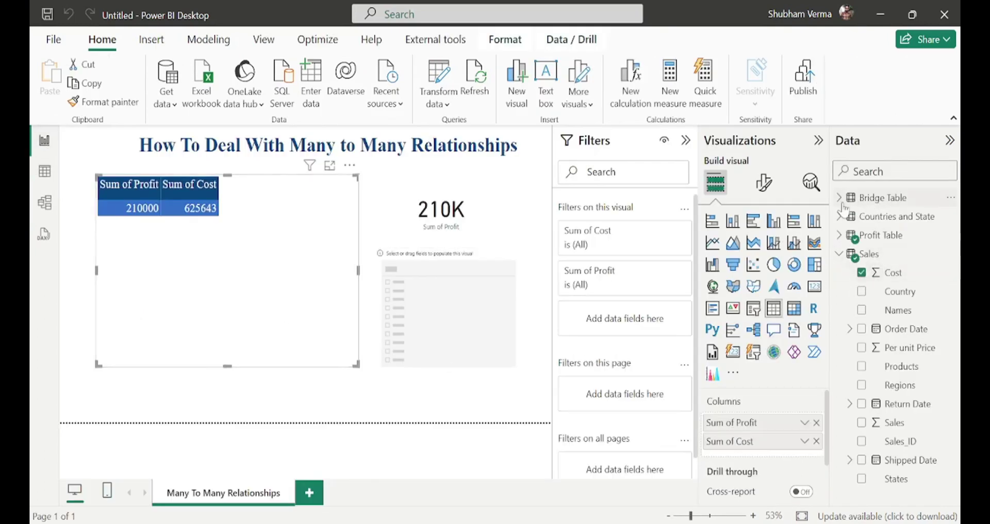
left_click(839, 197)
left_click_drag(898, 216, 283, 311)
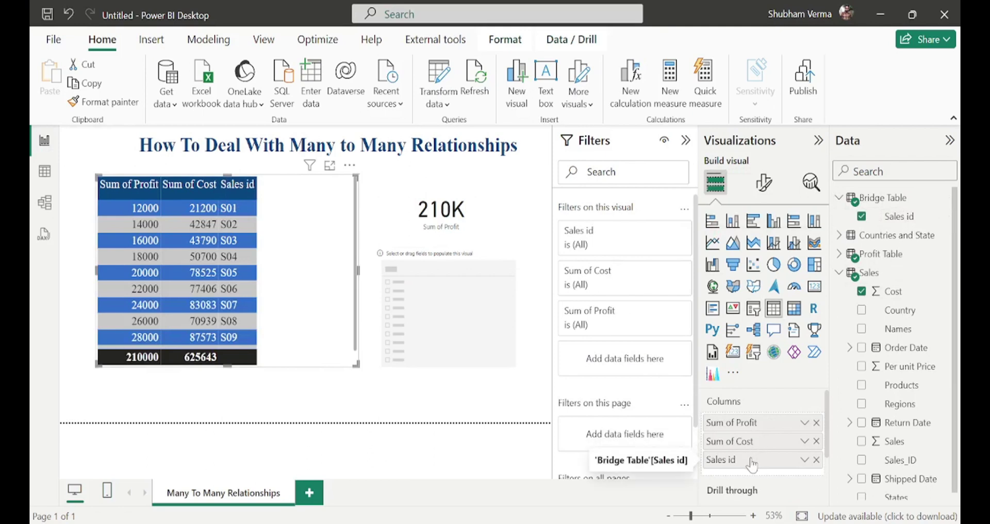
left_click_drag(752, 464, 750, 422)
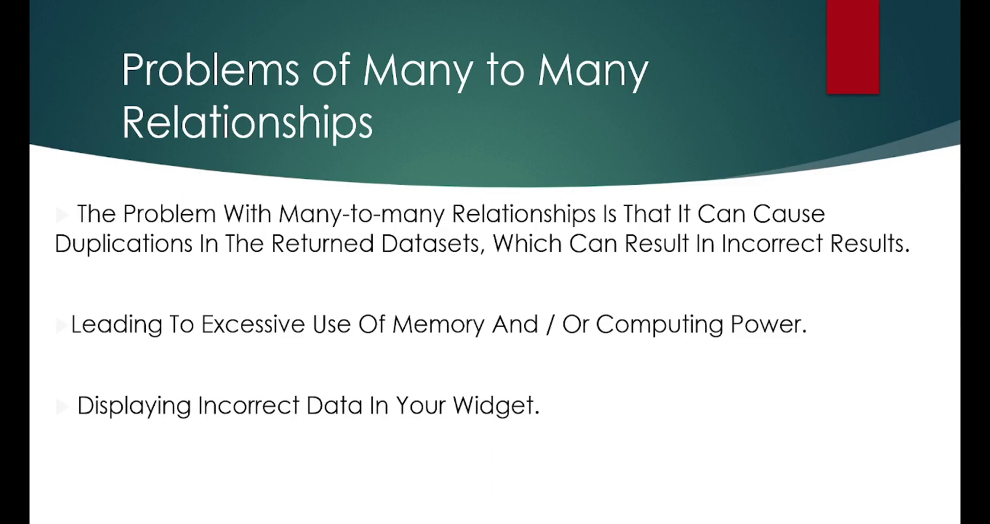
key("Right")
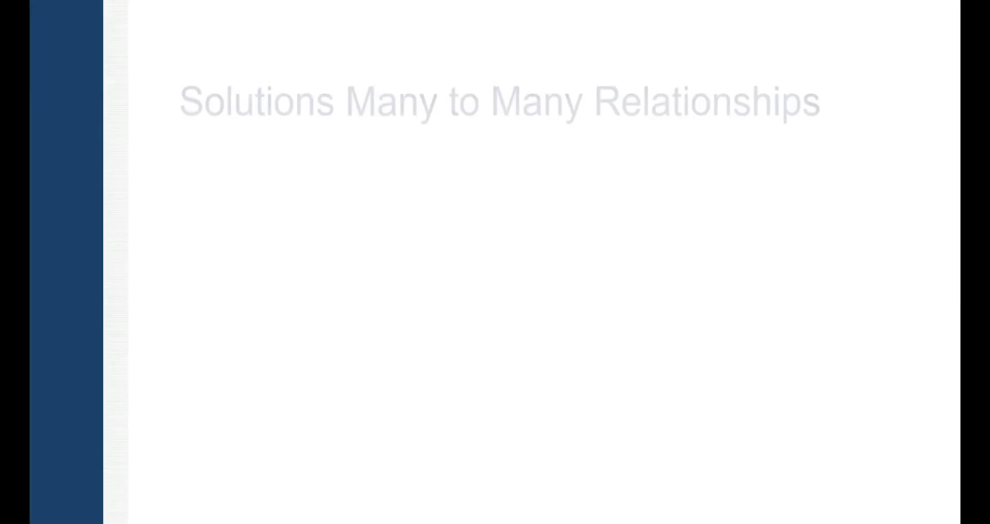